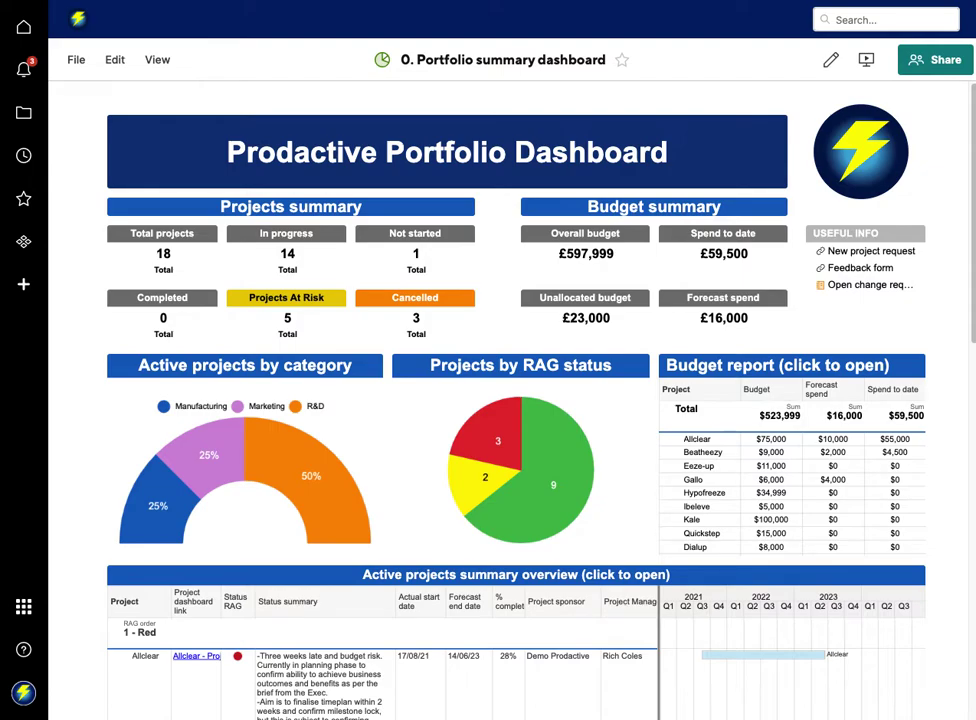
Step: Scroll down the dashboard and open the Key portfolio risks report
scroll(530, 227, "down", 5)
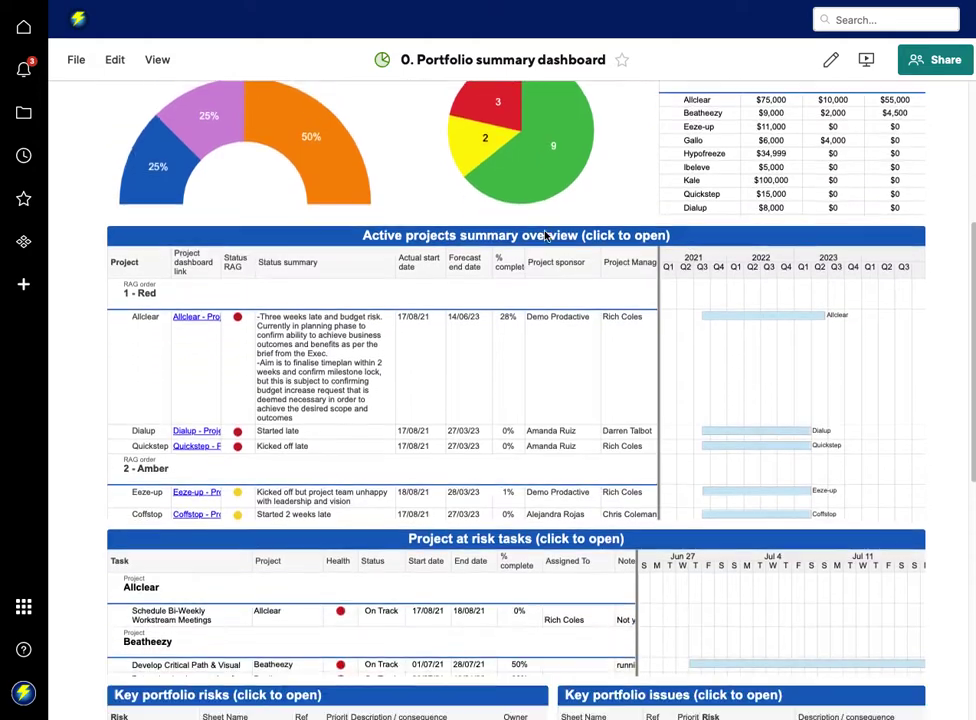
scroll(546, 234, "down", 5)
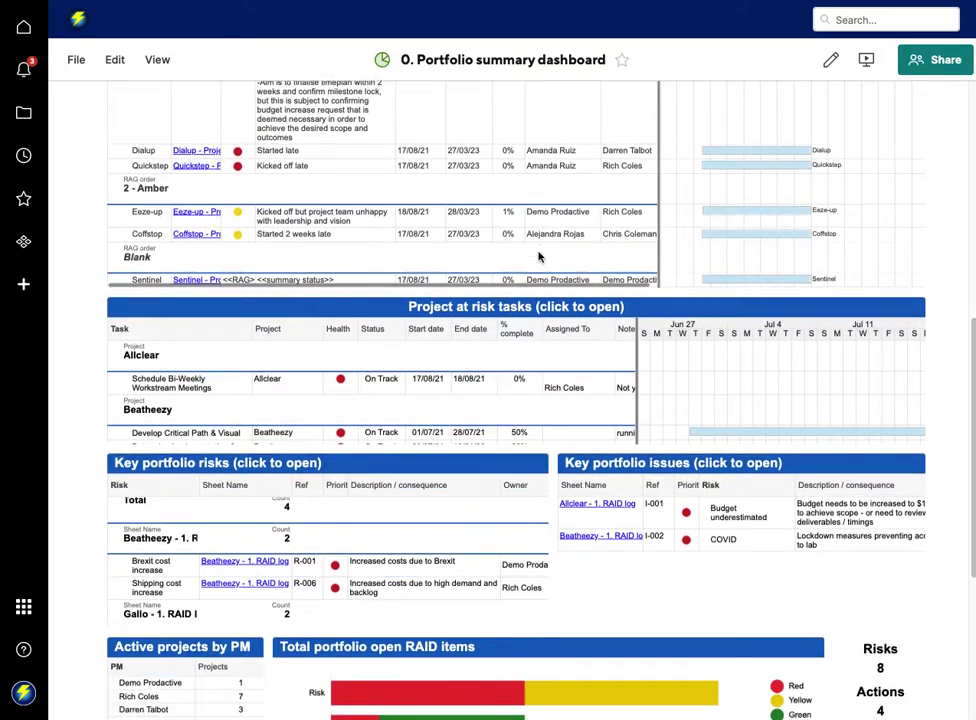
scroll(538, 257, "down", 1)
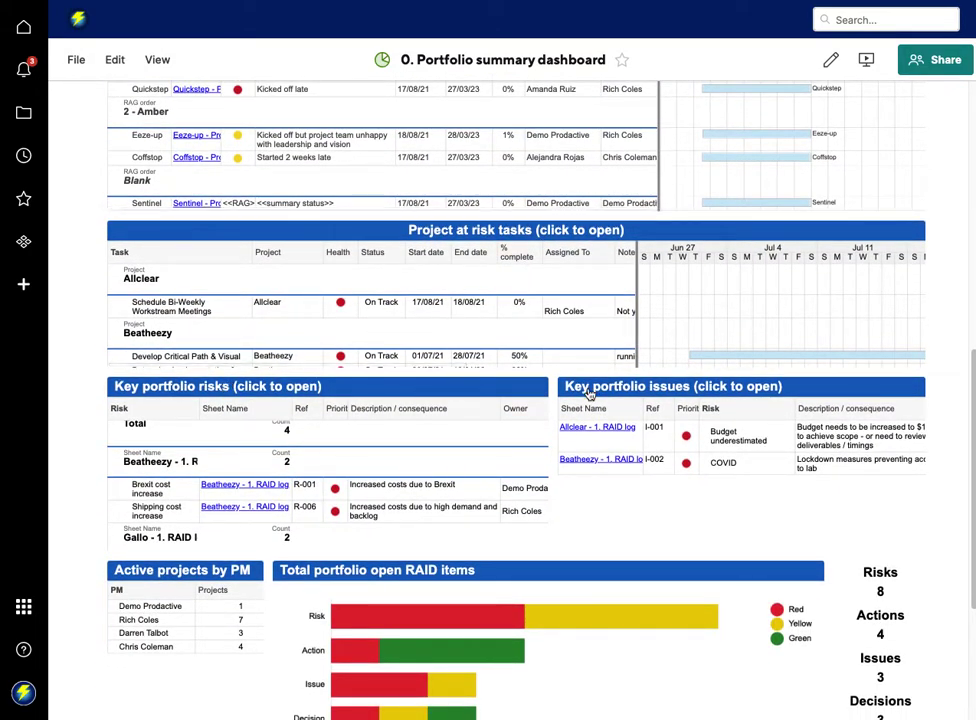
scroll(588, 393, "down", 1)
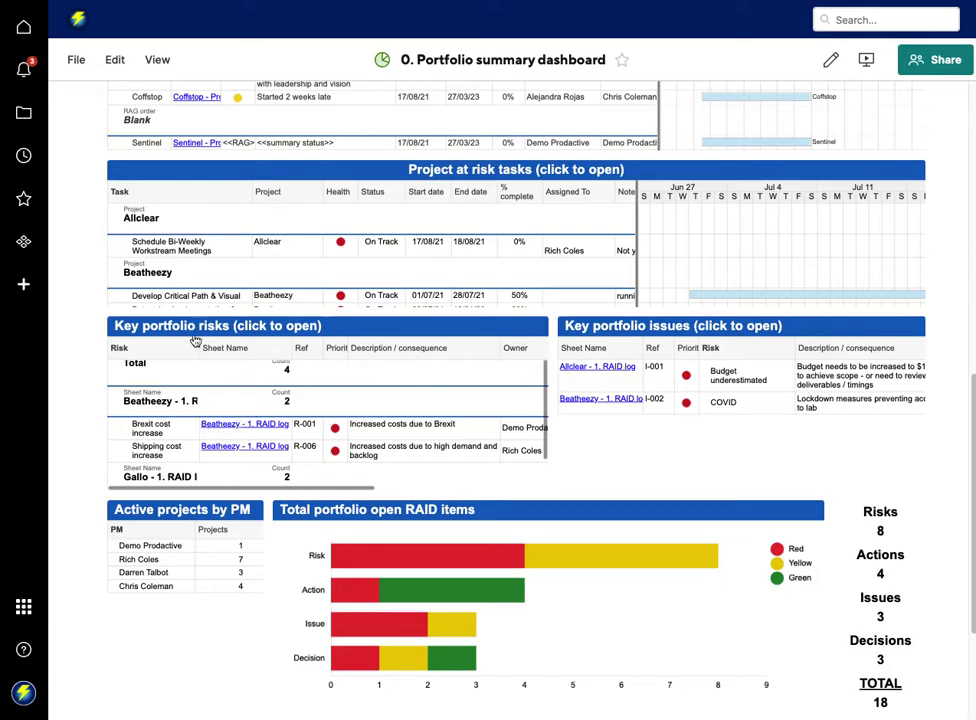
left_click(187, 370)
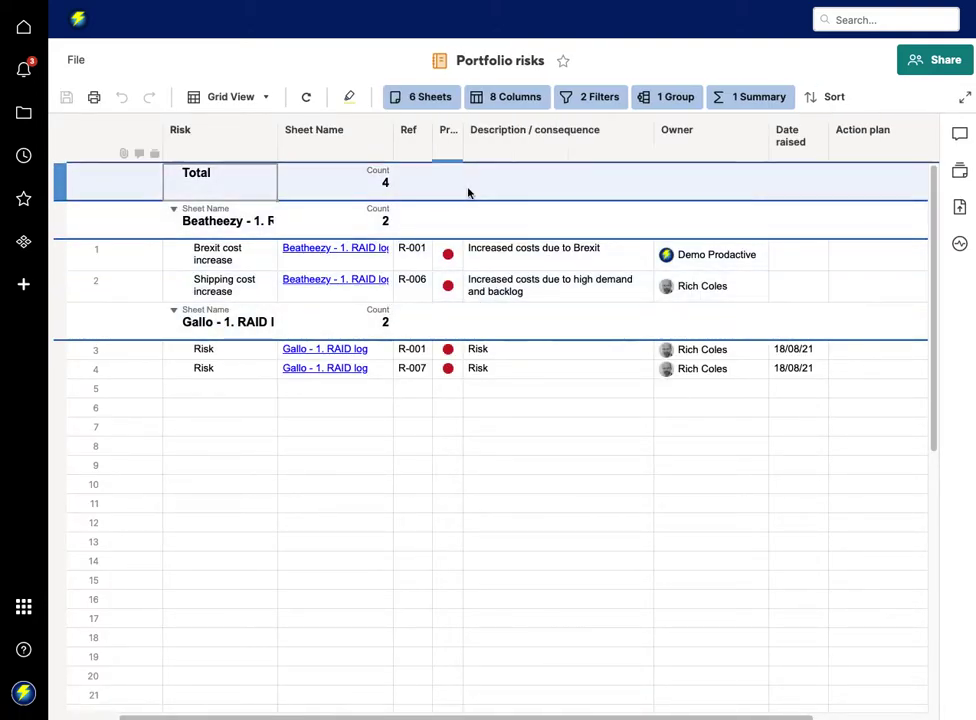
Step: Review the report's RAID type and Priority filters unchanged, then visit the Beatheezy - 1. RAID log
left_click(595, 104)
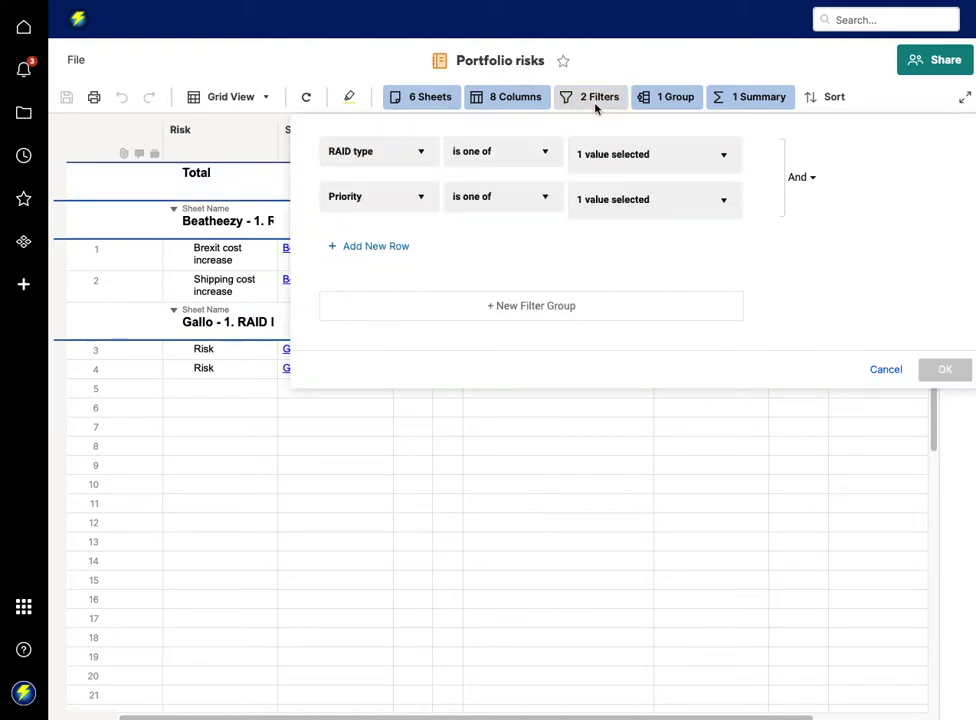
left_click(679, 168)
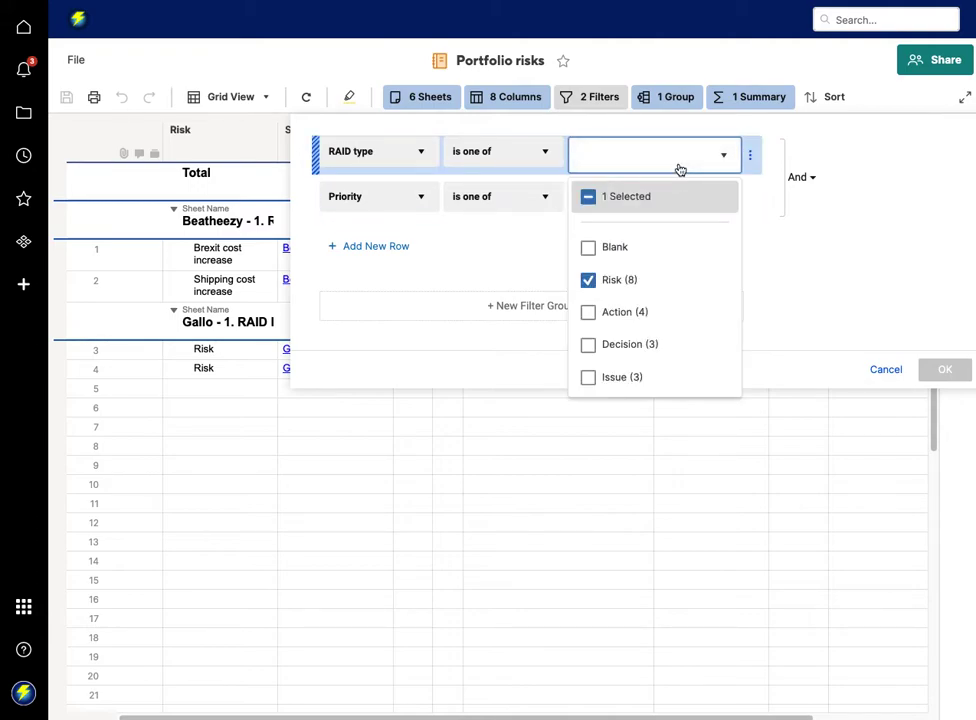
left_click(904, 207)
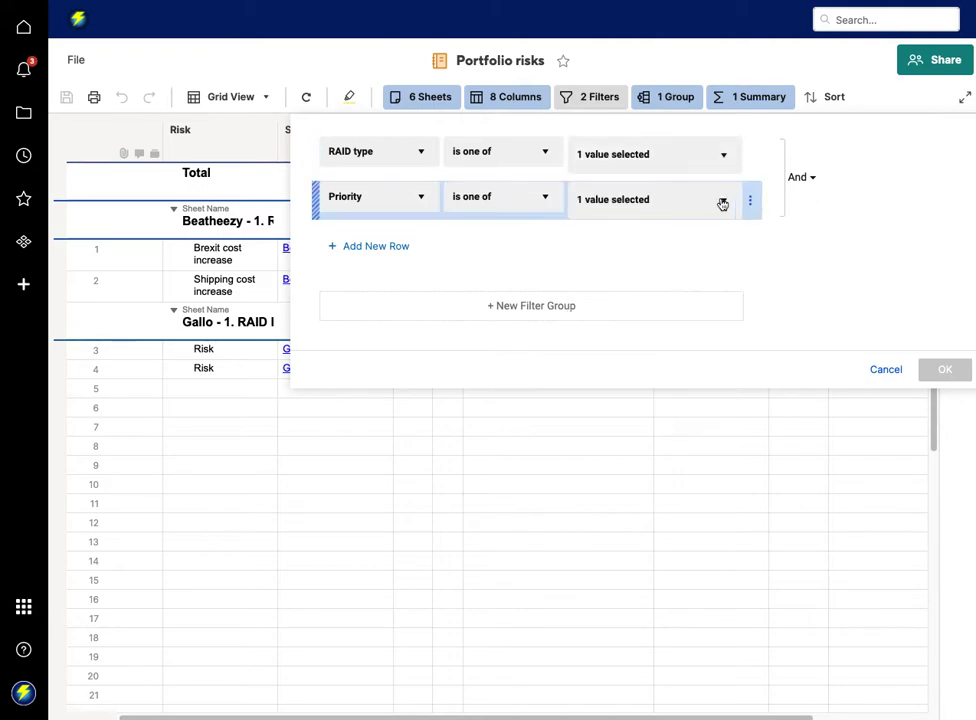
left_click(657, 205)
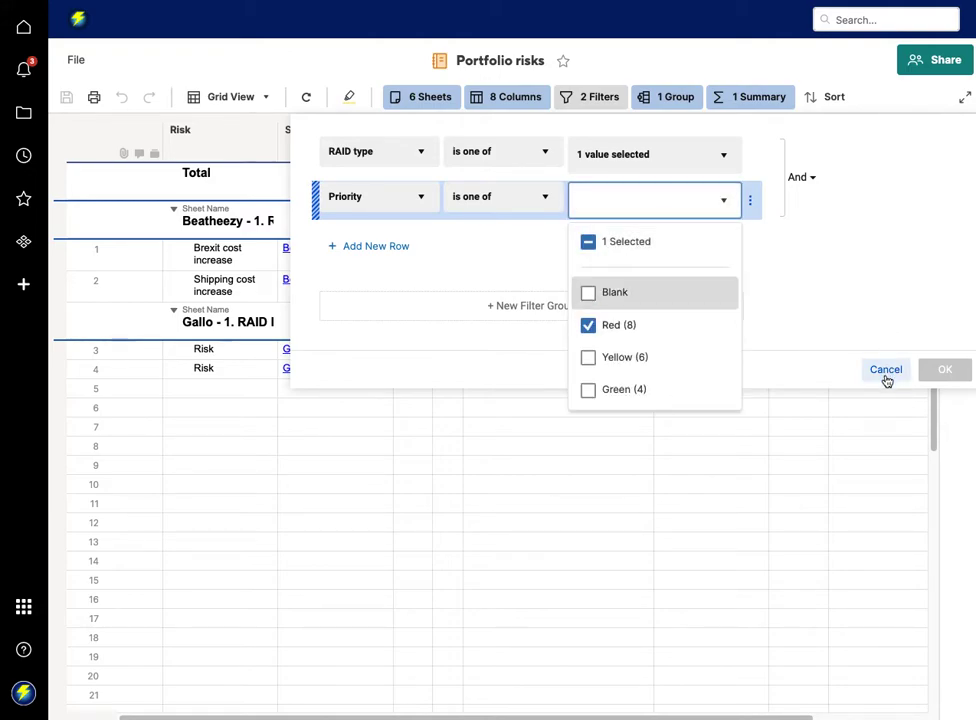
left_click(886, 376)
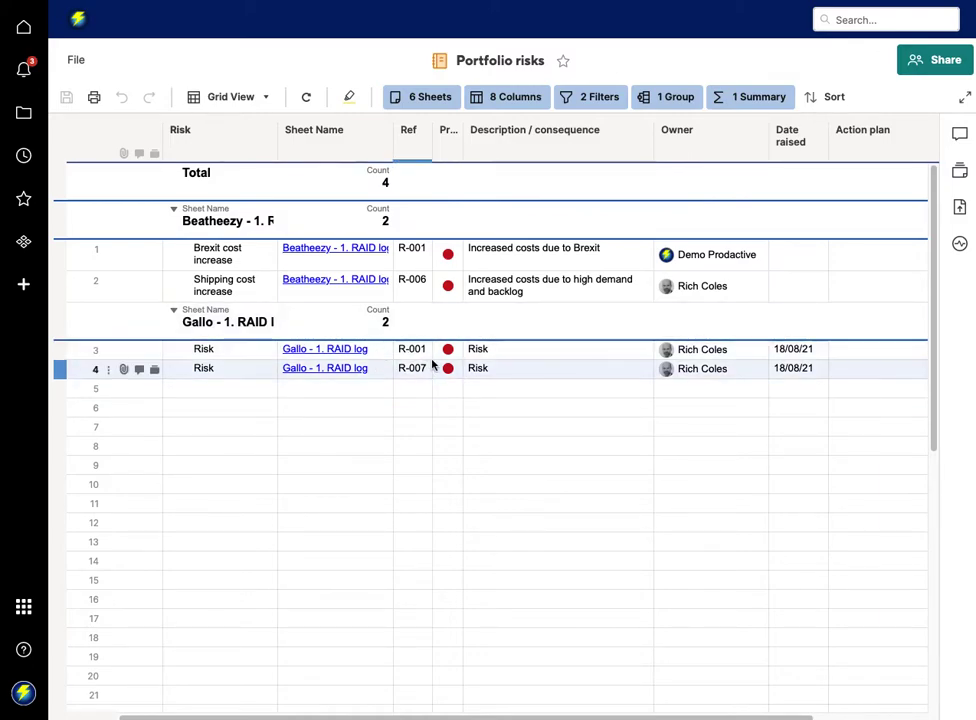
left_click(325, 250)
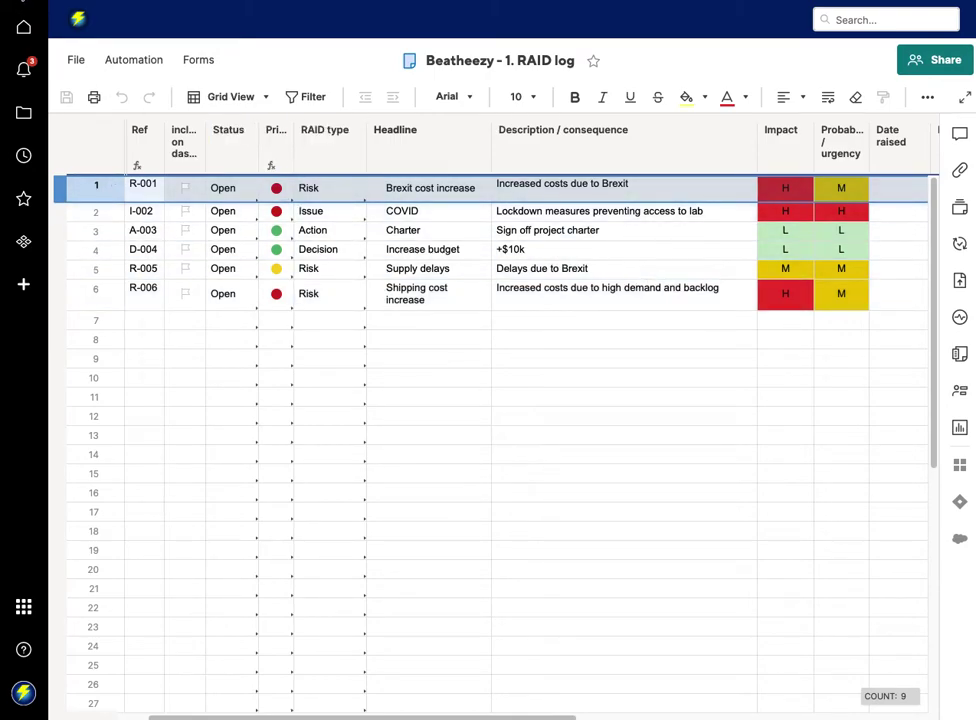
left_click(12, 2)
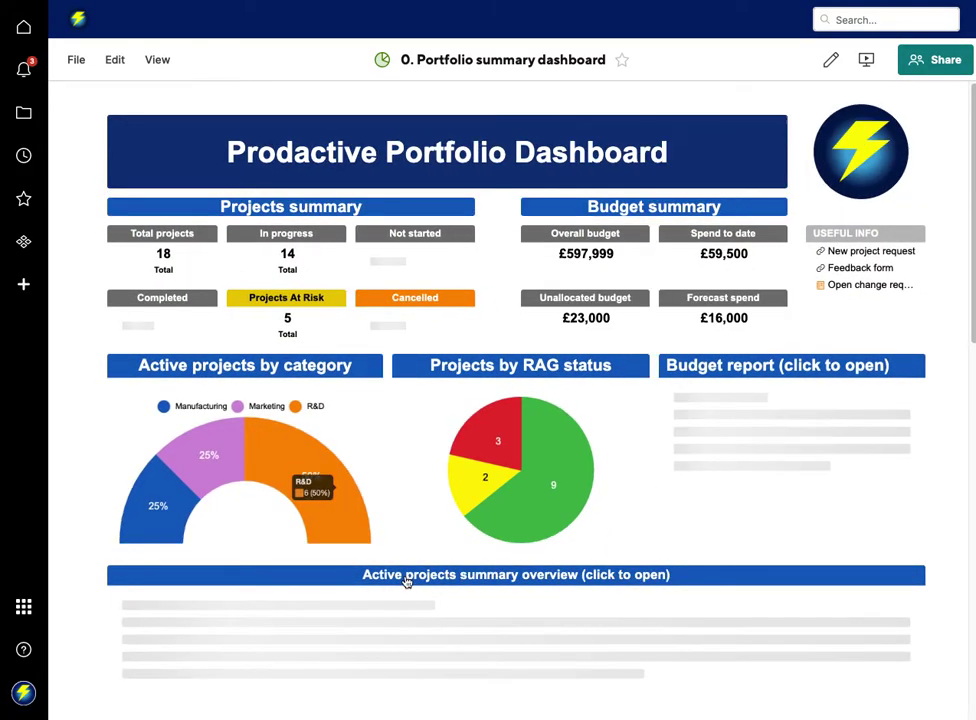
Step: Scroll to Key portfolio risks and read the RAID items chart: 8 risks, 4 actions, 3 issues, 3 decisions
scroll(406, 581, "down", 5)
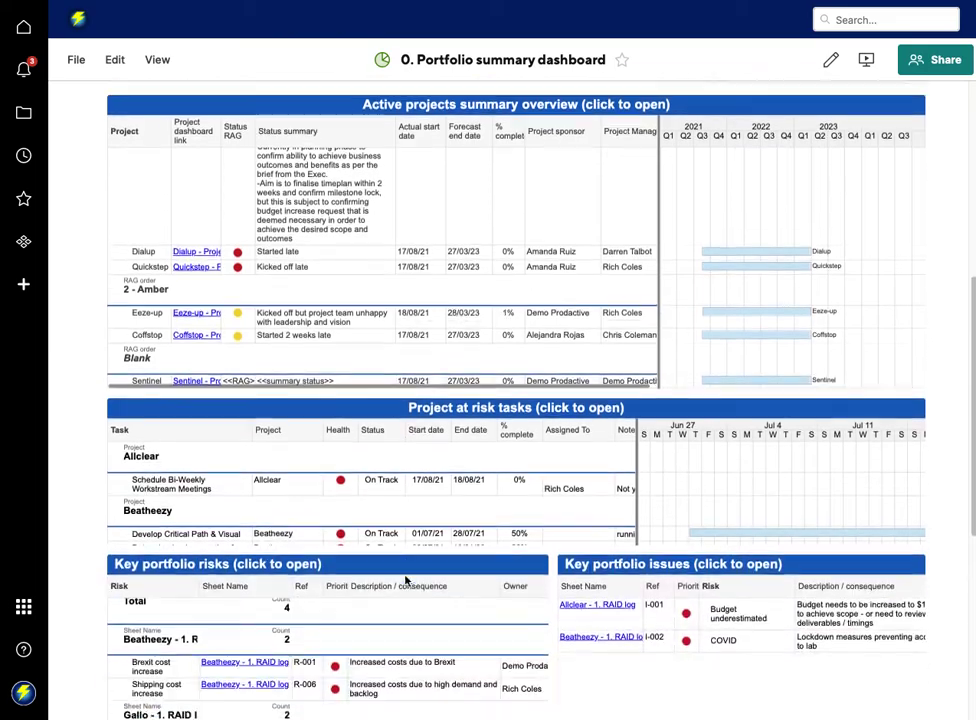
scroll(406, 581, "down", 3)
scroll(283, 492, "down", 1)
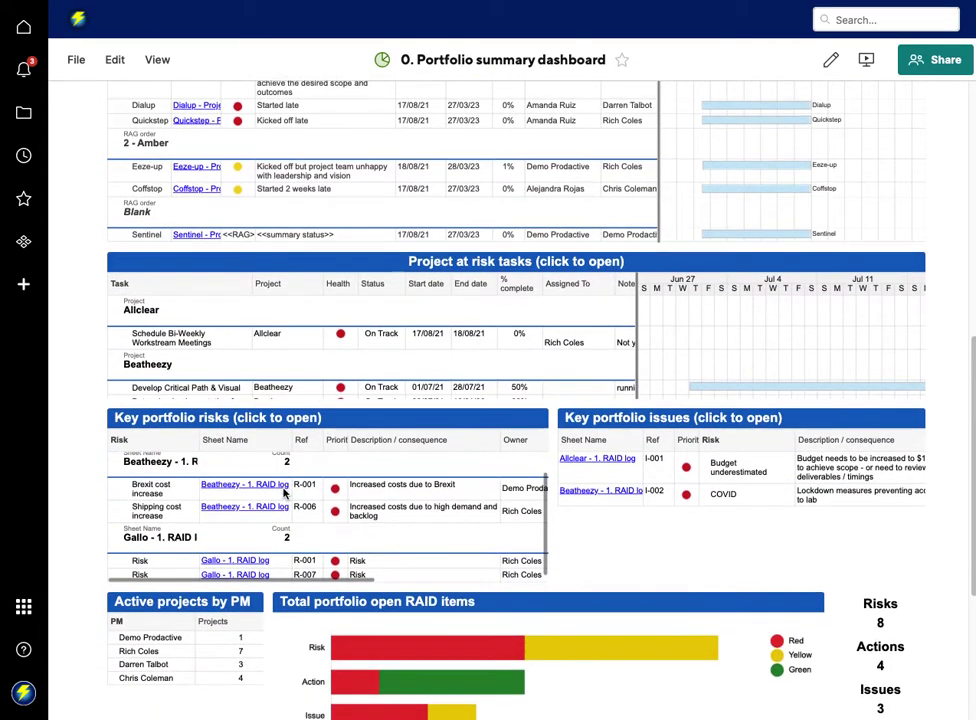
scroll(625, 455, "down", 1)
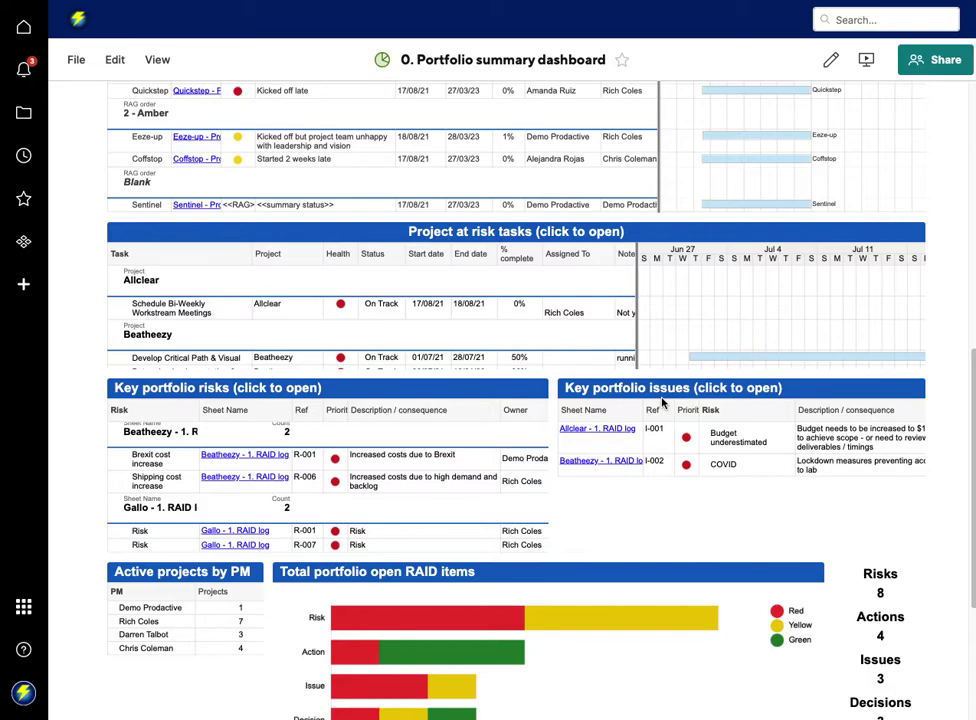
scroll(661, 401, "down", 3)
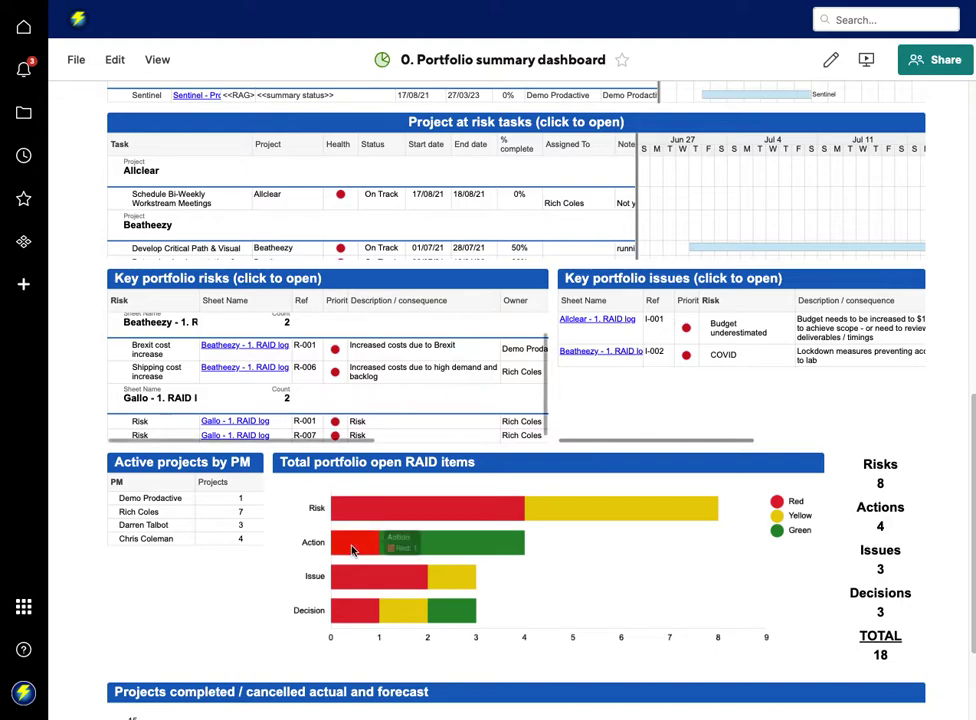
mouse_move(341, 553)
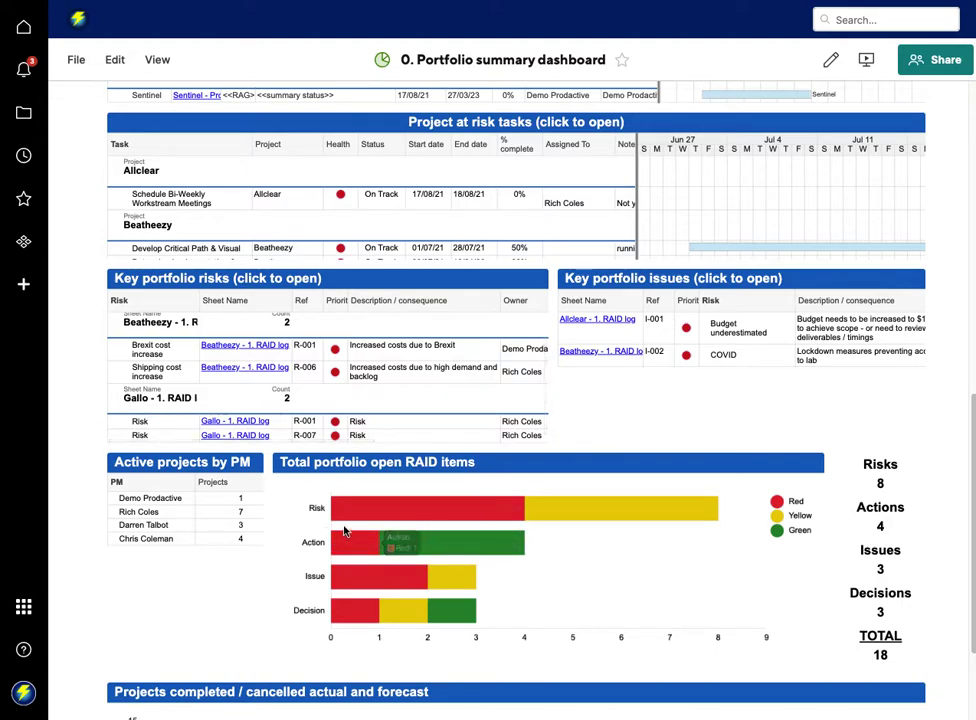
mouse_move(332, 590)
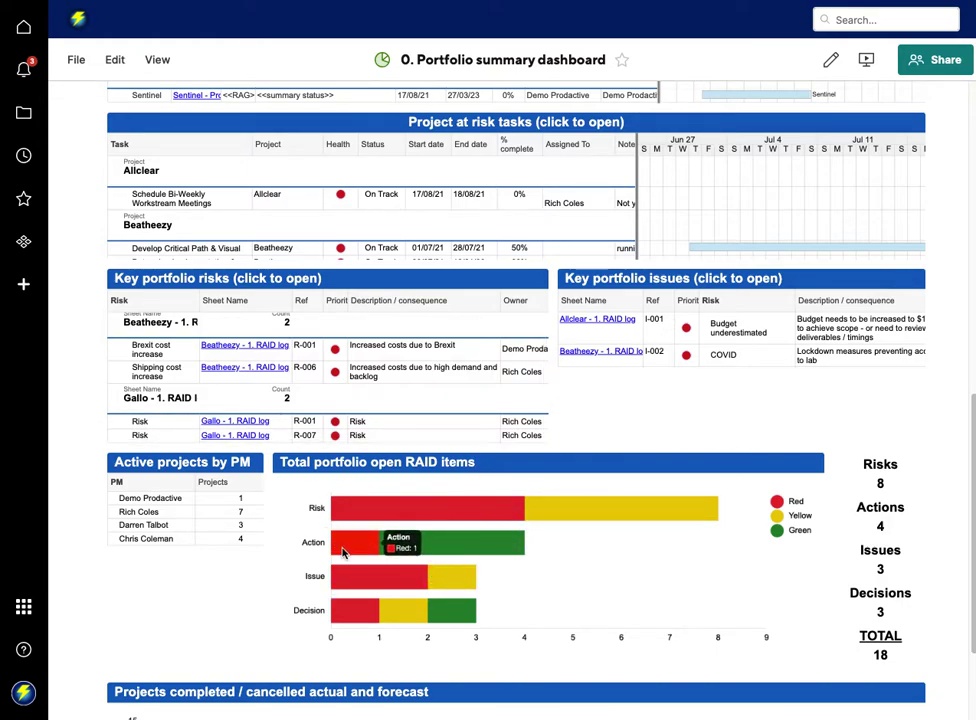
mouse_move(338, 617)
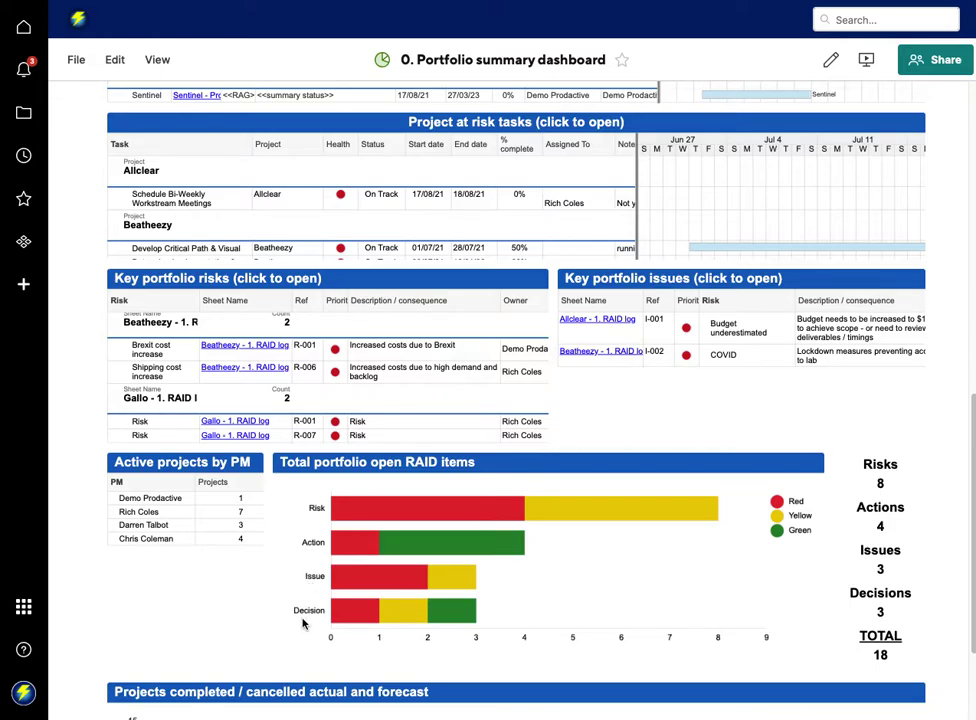
scroll(303, 623, "down", 3)
scroll(303, 623, "up", 4)
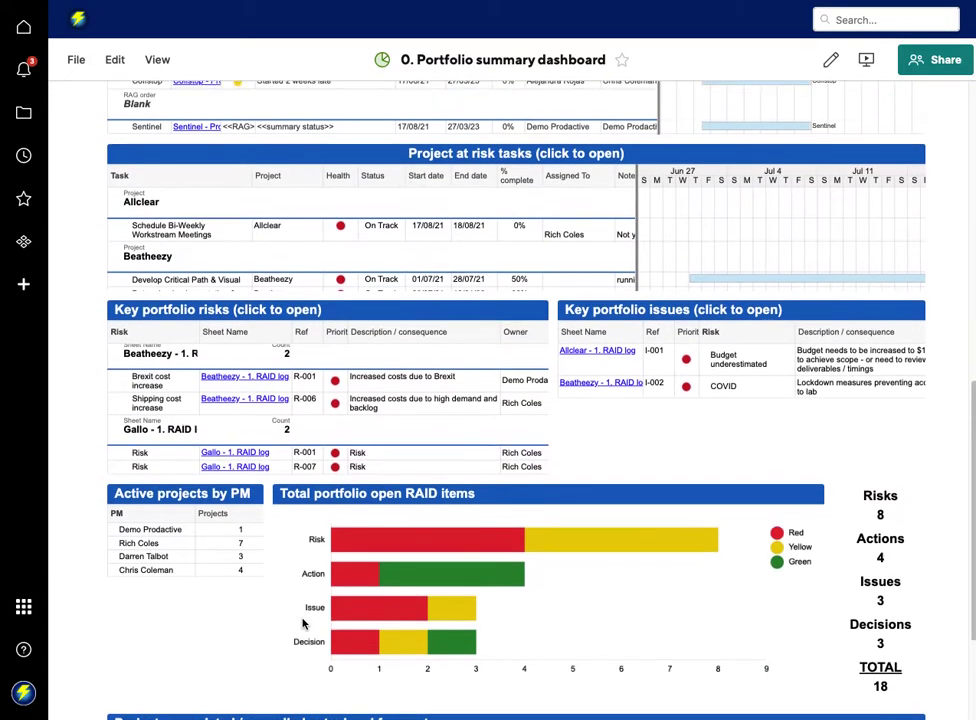
Step: Open the Portfolio issues report from the Key portfolio issues widget header
left_click(641, 320)
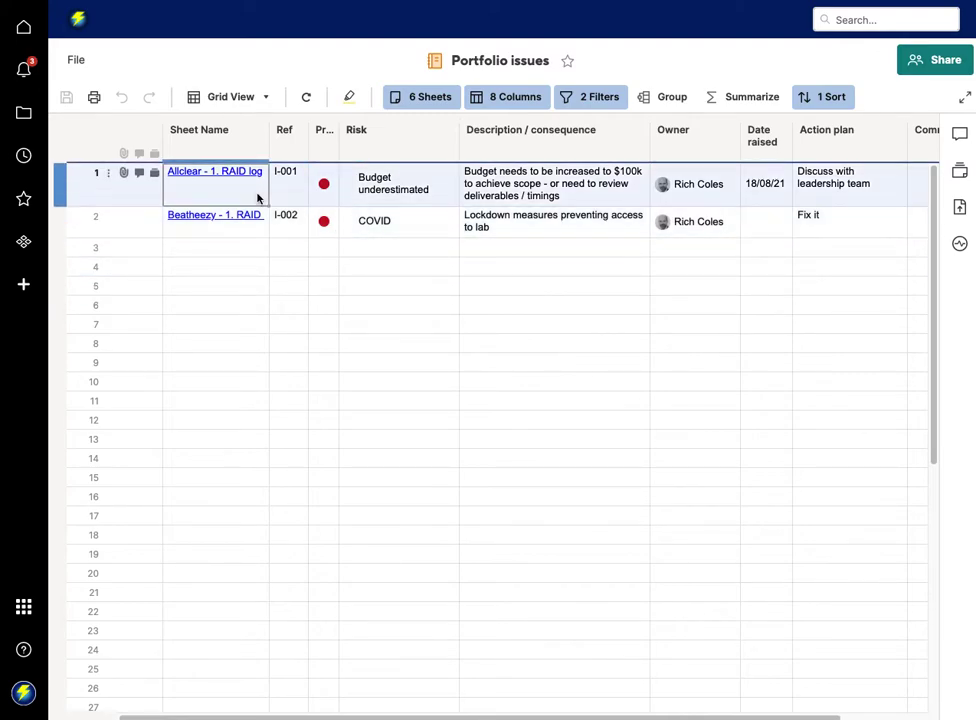
Step: Open the Allclear - 1. RAID log, browse its columns and select empty row 6
left_click(208, 173)
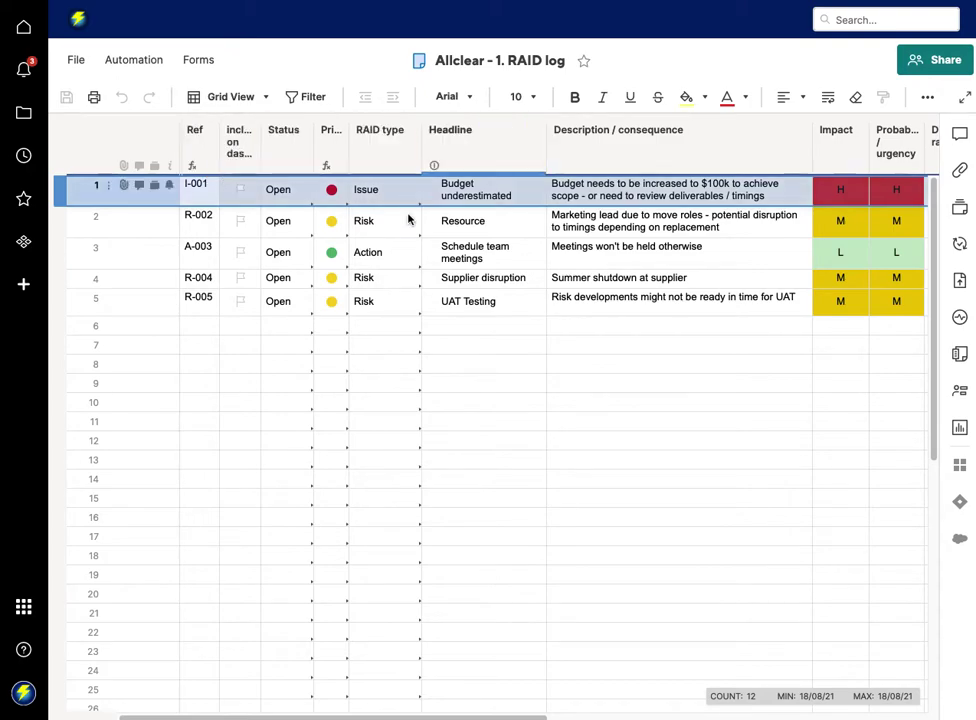
scroll(497, 414, "right", 1)
scroll(497, 414, "right", 6)
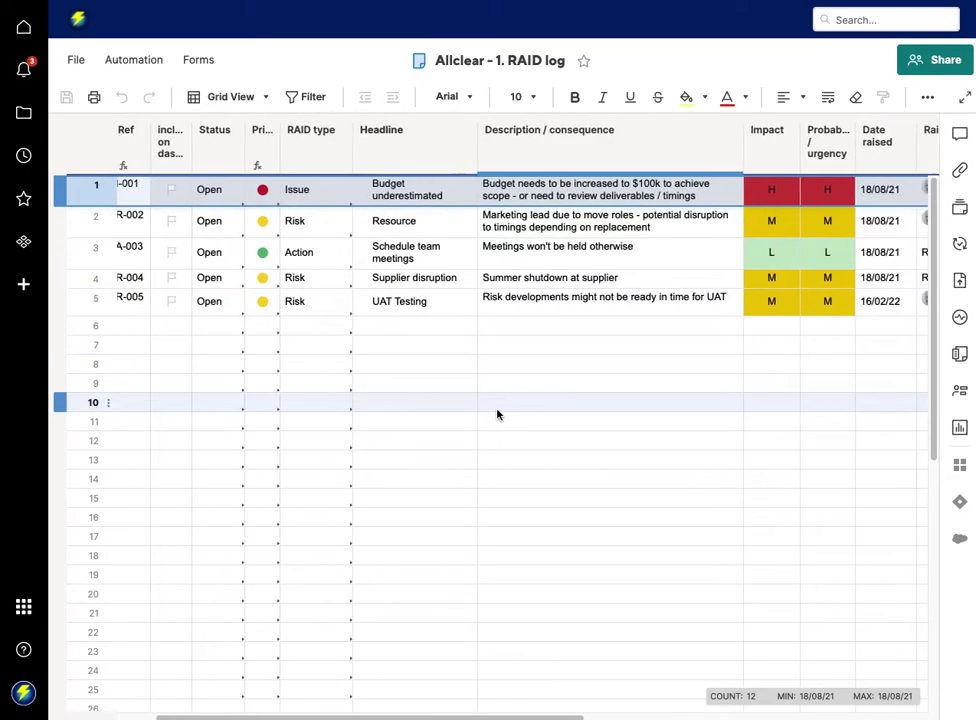
scroll(497, 414, "right", 6)
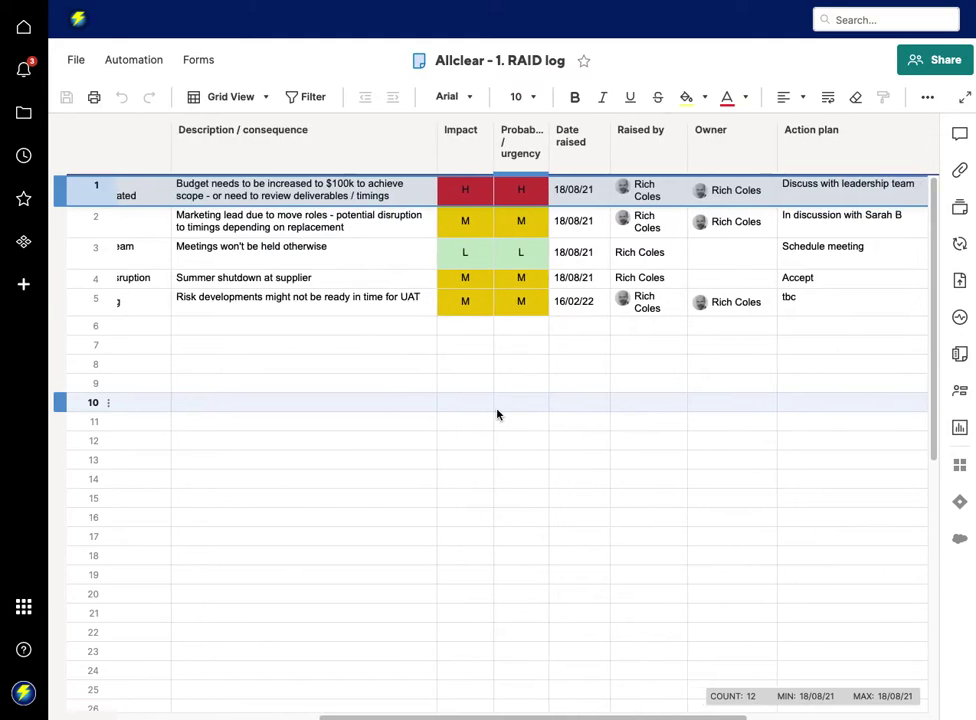
scroll(497, 414, "left", 12)
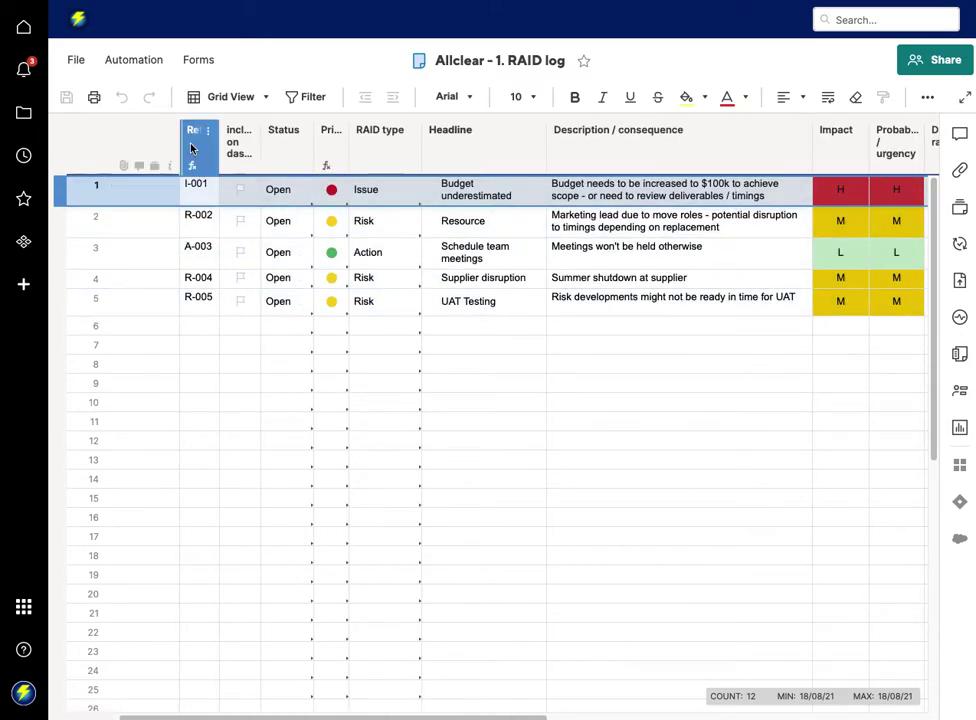
left_click(206, 326)
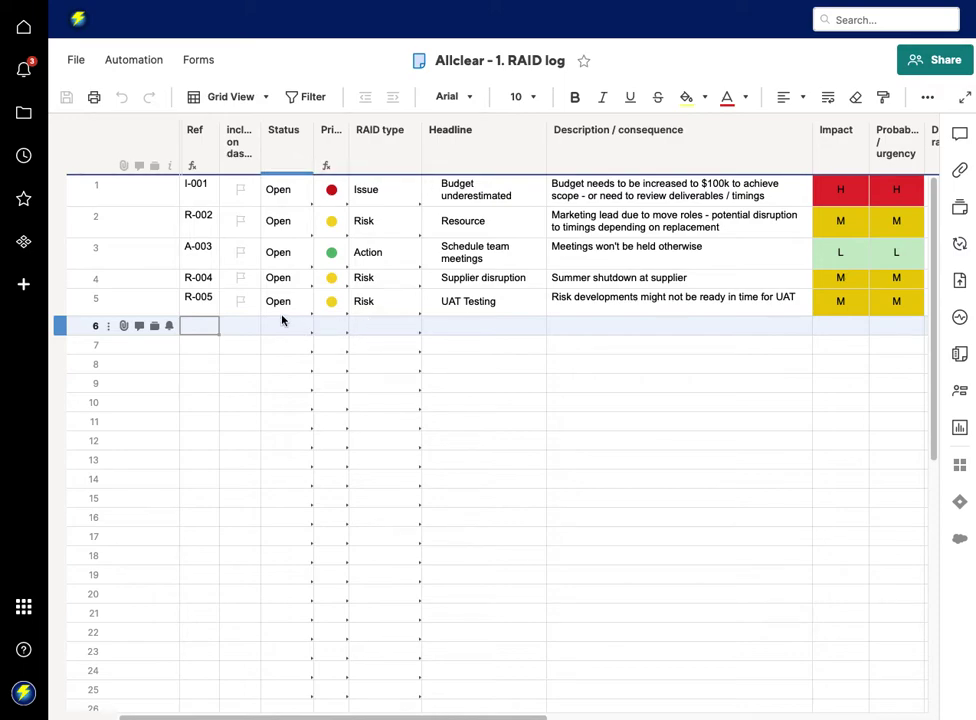
left_click(238, 141)
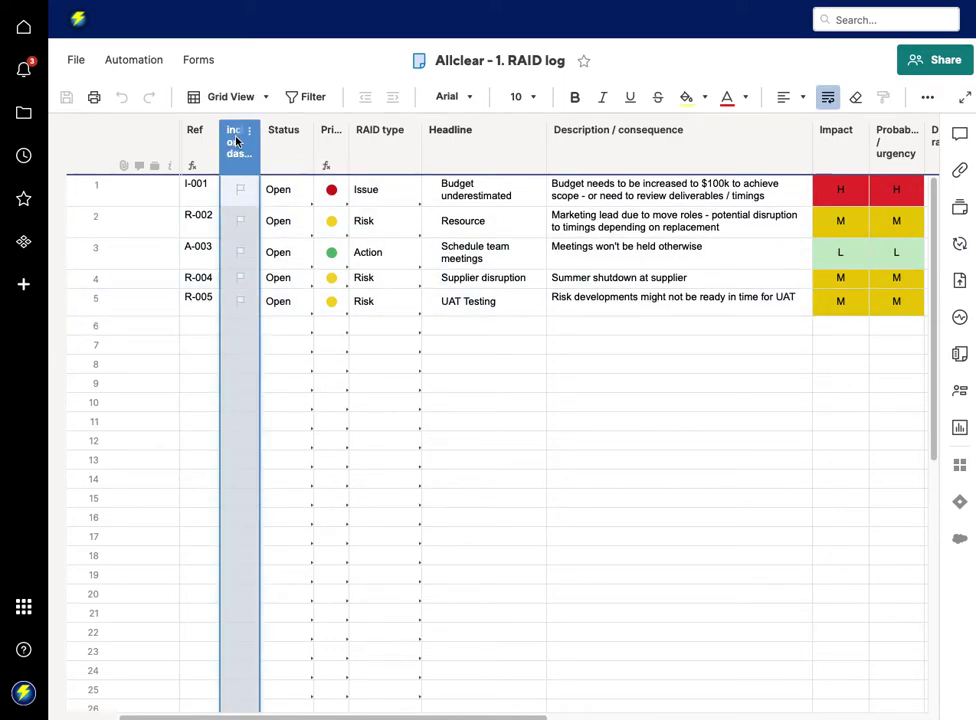
left_click(241, 303)
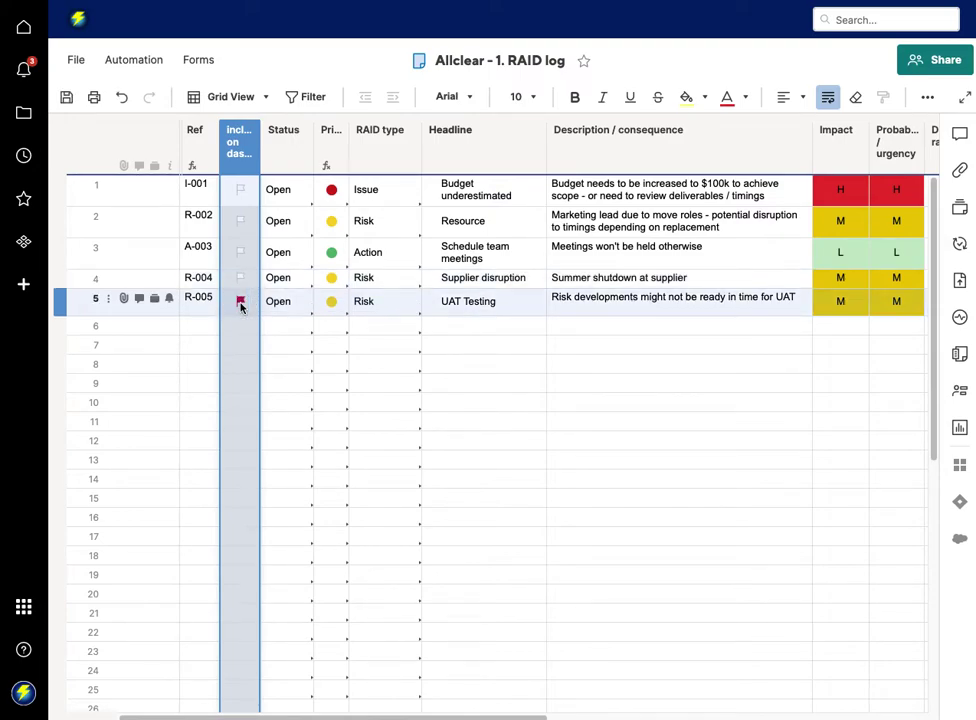
left_click(240, 220)
left_click(240, 189)
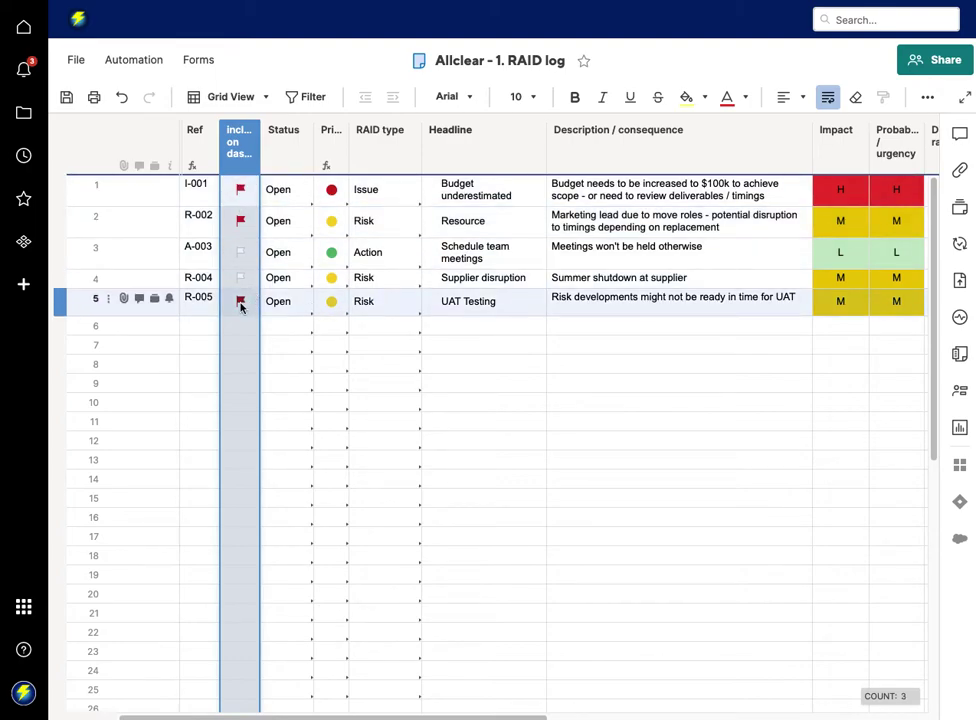
left_click(240, 303)
left_click(240, 220)
left_click(240, 202)
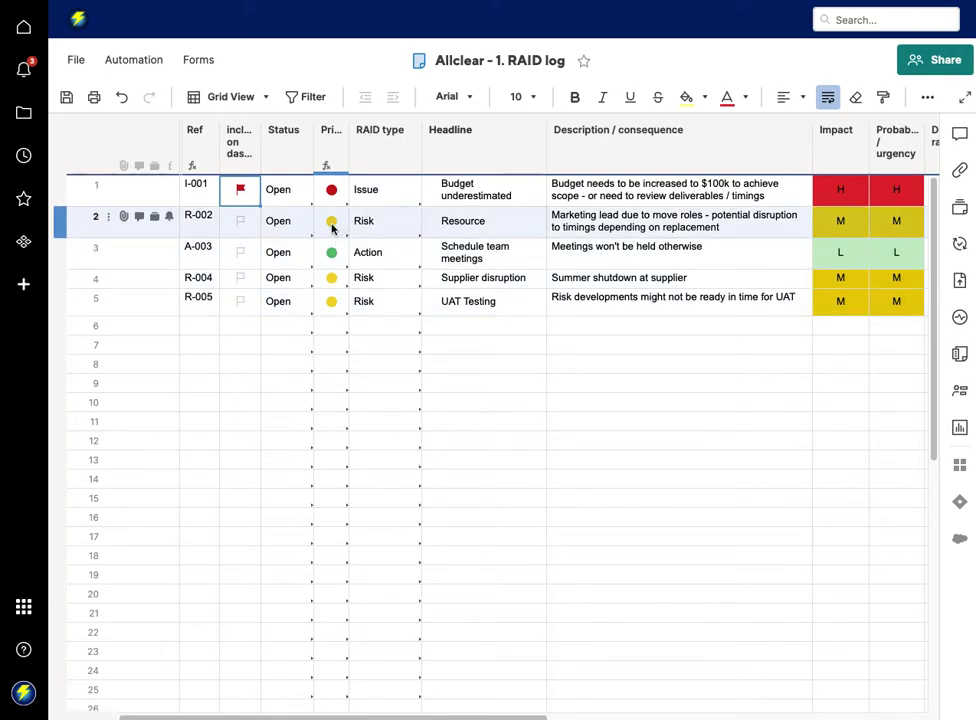
left_click(240, 189)
scroll(337, 228, "right", 2)
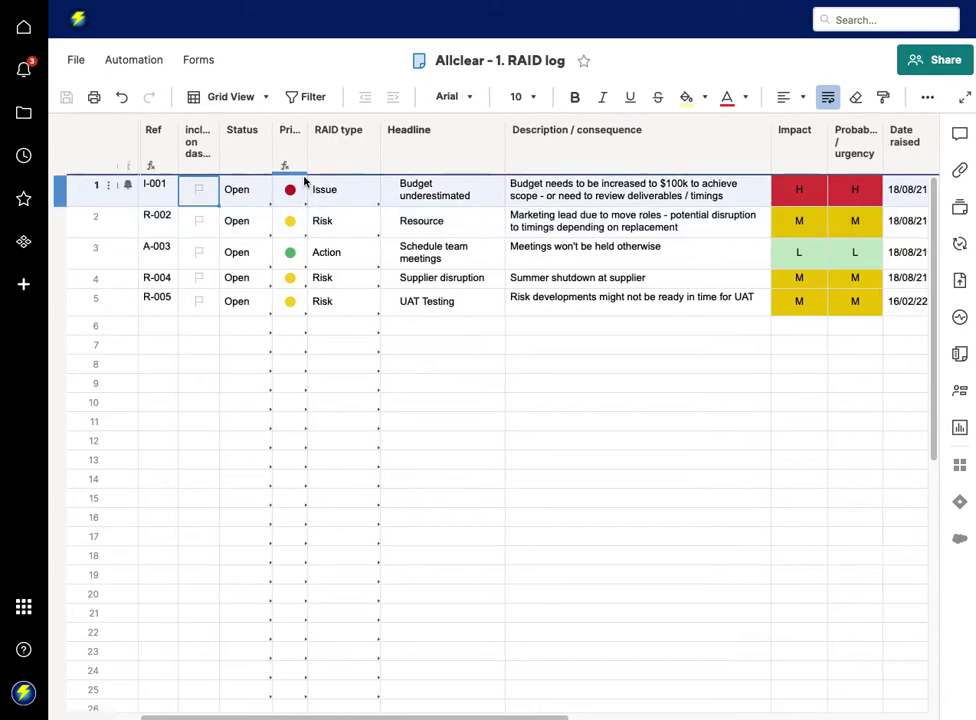
Step: Make row 6 an Issue headlined 'Supplier delays impacting launch'
left_click(344, 159)
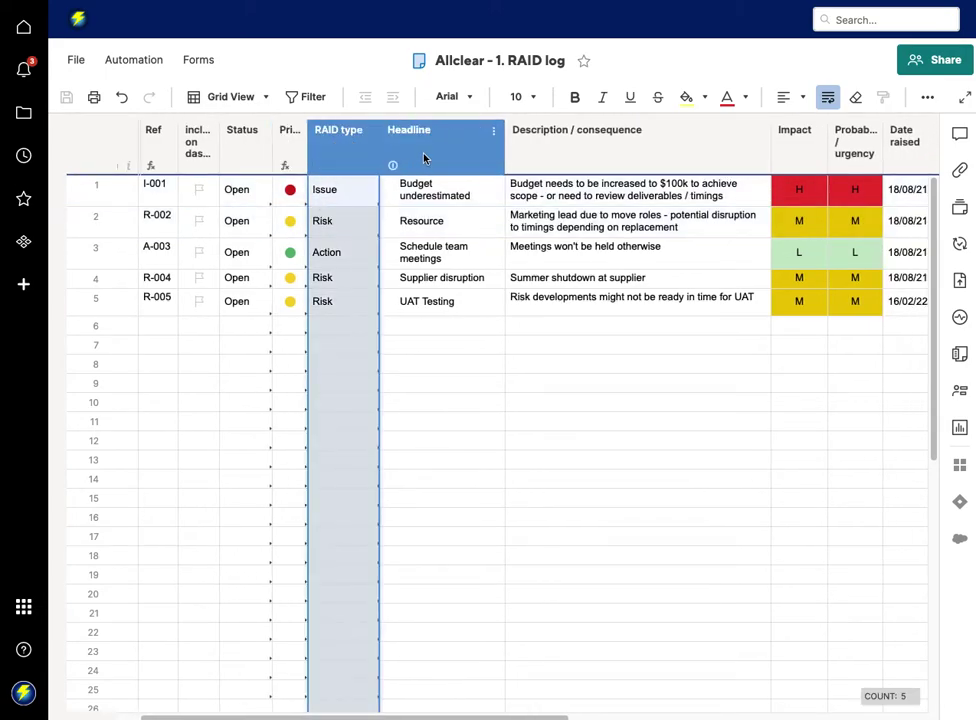
left_click(428, 158)
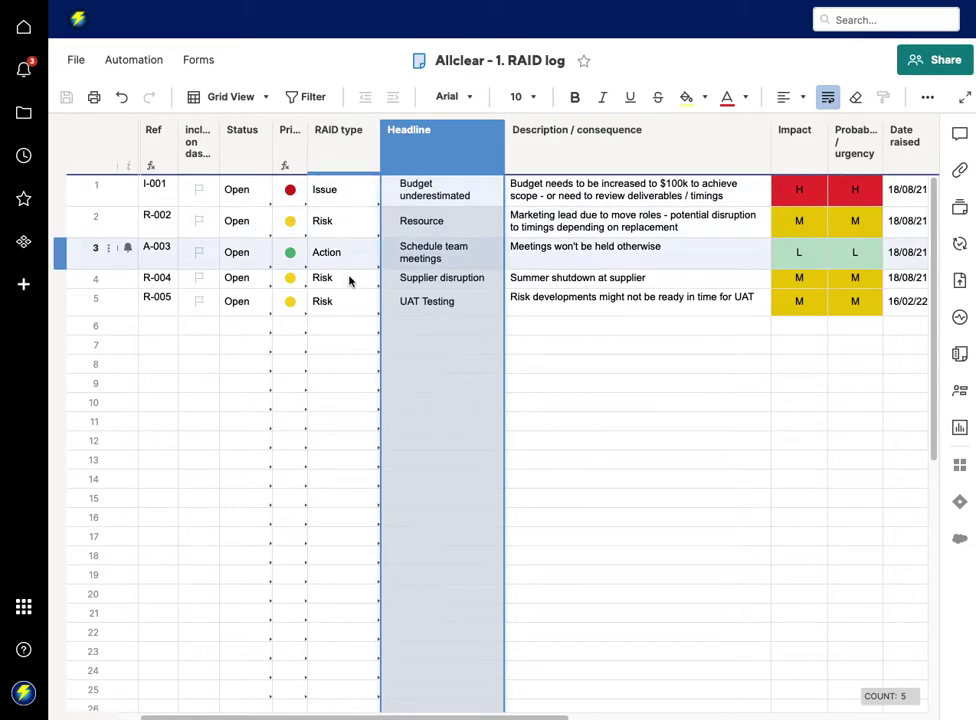
left_click(344, 328)
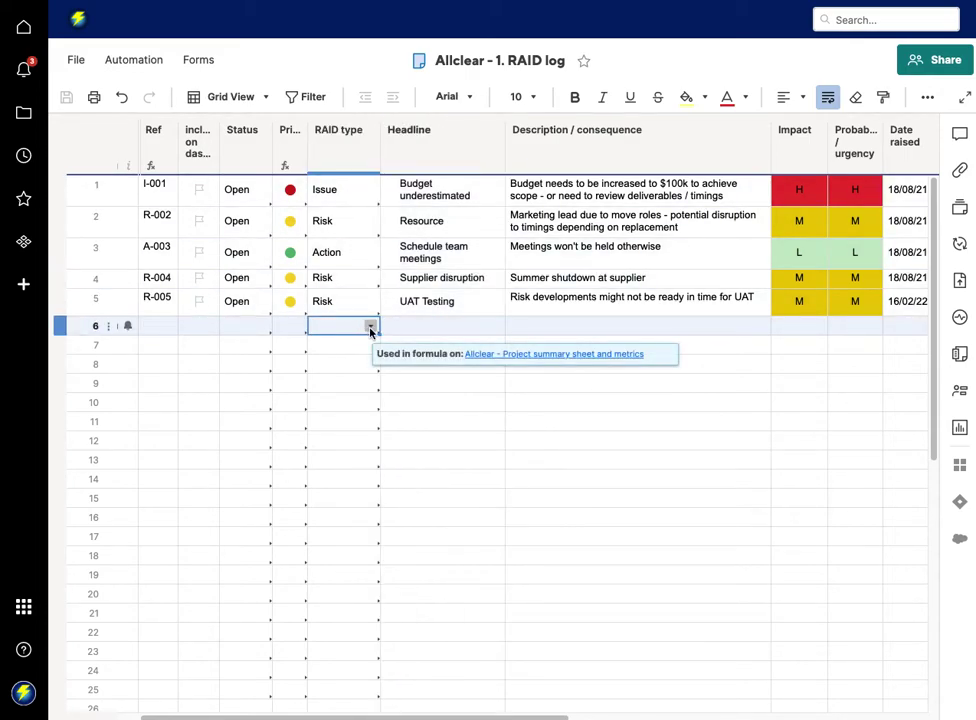
left_click(372, 330)
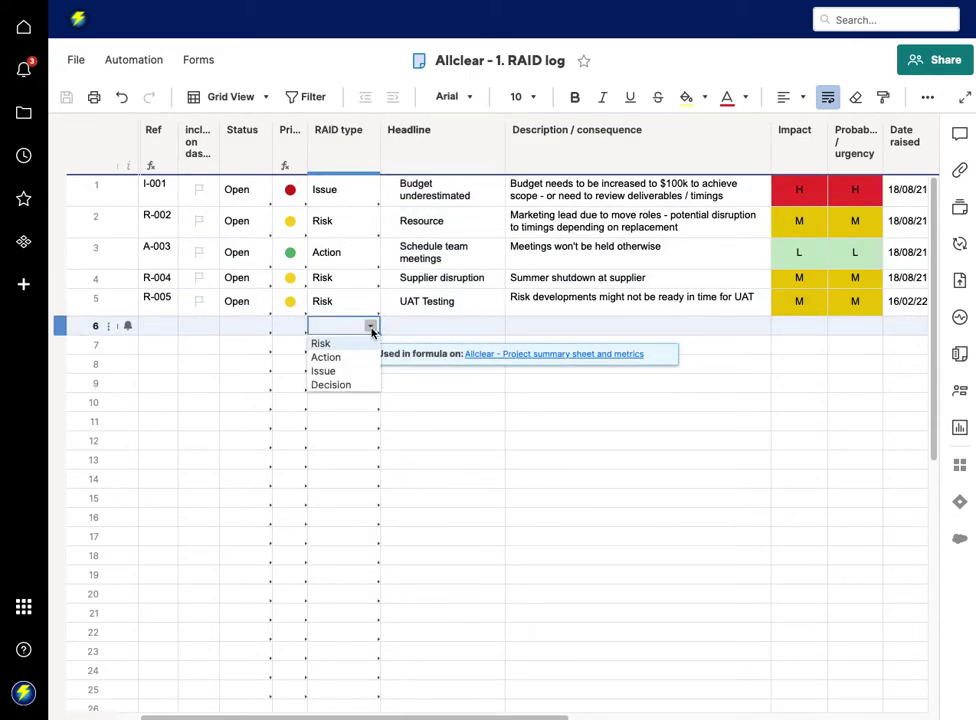
left_click(346, 374)
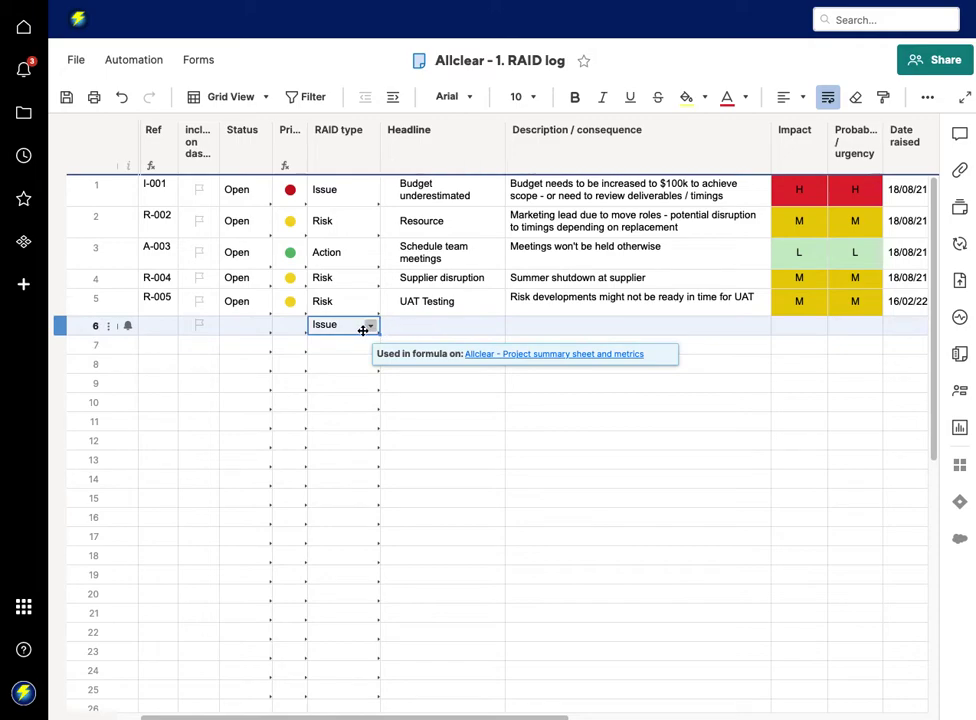
left_click(408, 325)
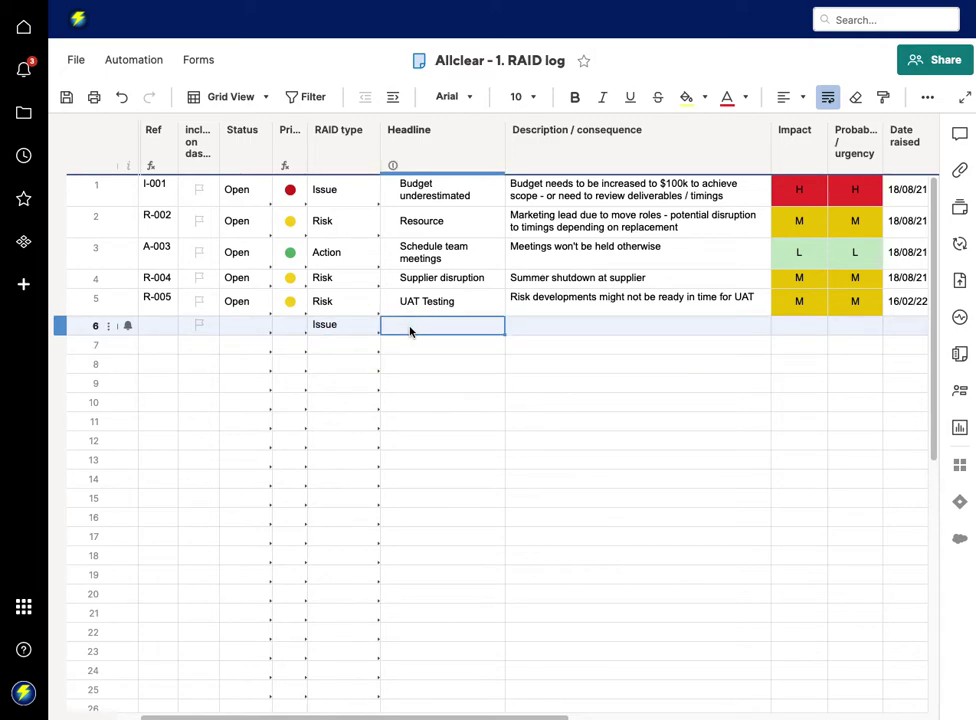
type("Supplier delays imp")
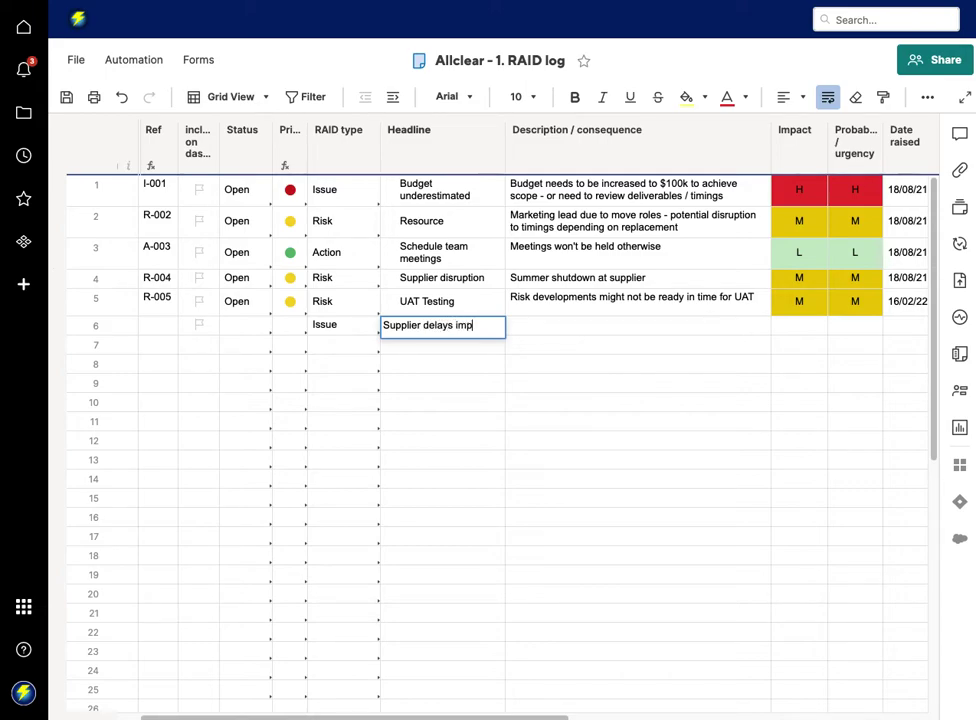
type("acting launch")
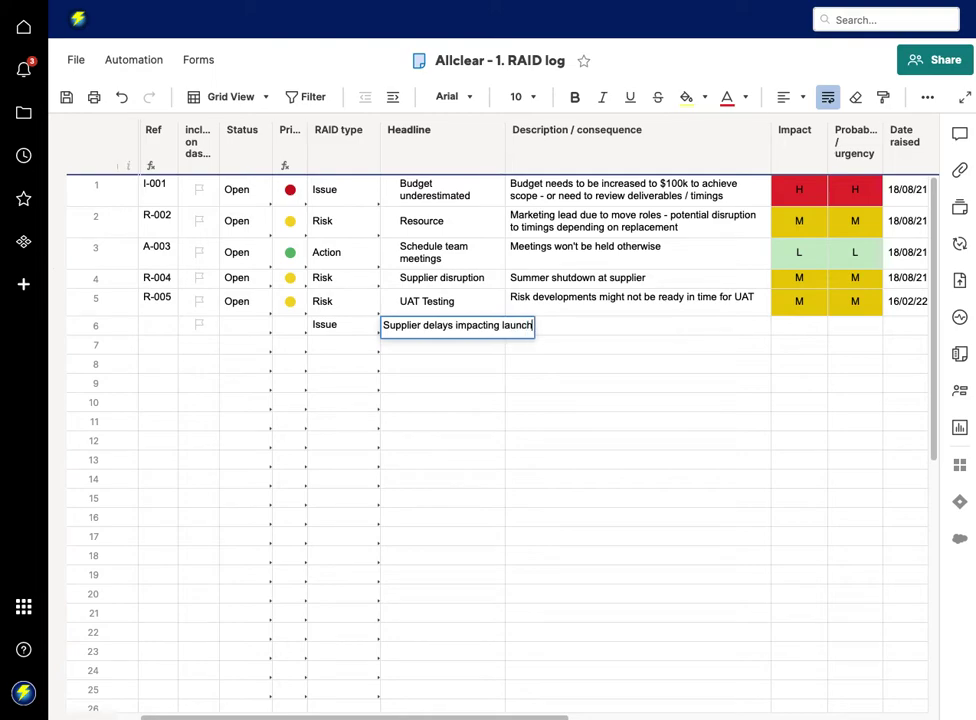
key("Return")
Step: Enter row 6's description about items shipped from China delaying the launch
left_click(535, 337)
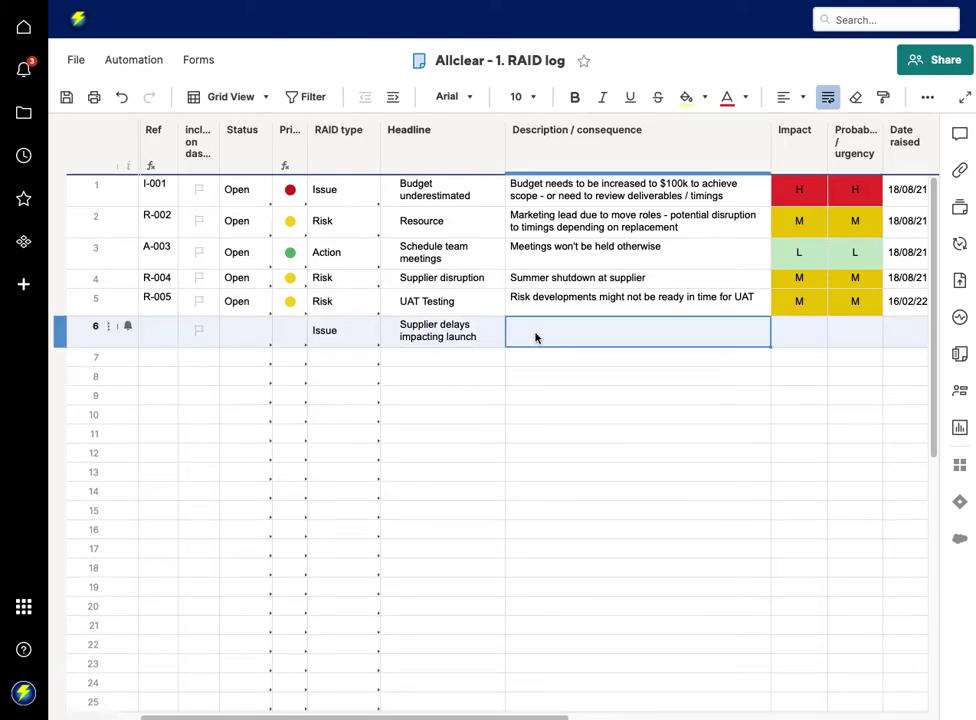
type("Issues with items shi")
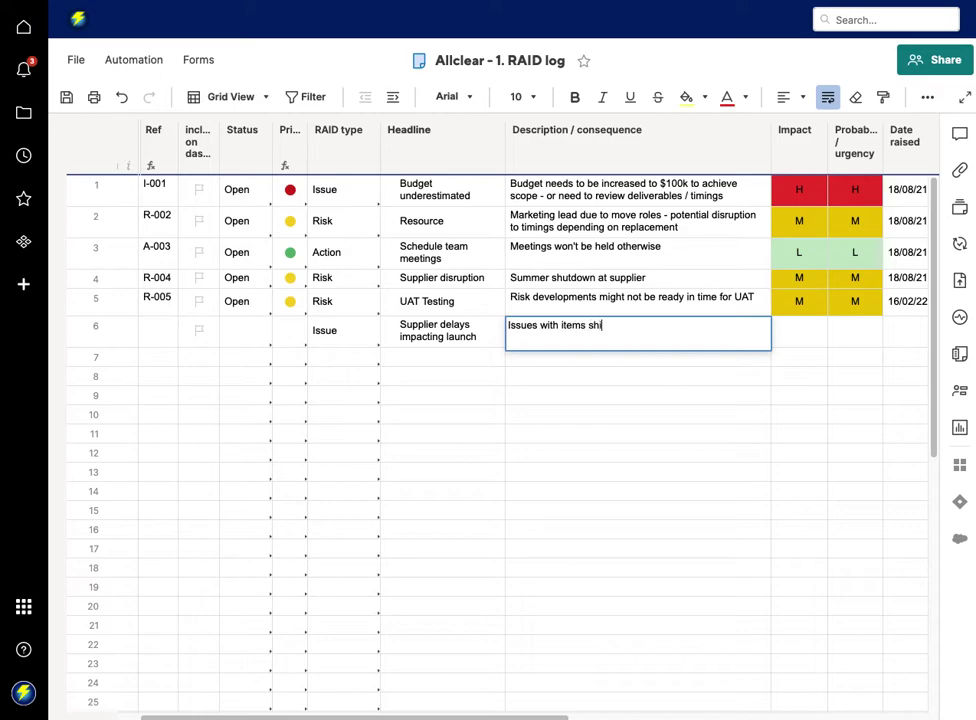
type("pped from China now")
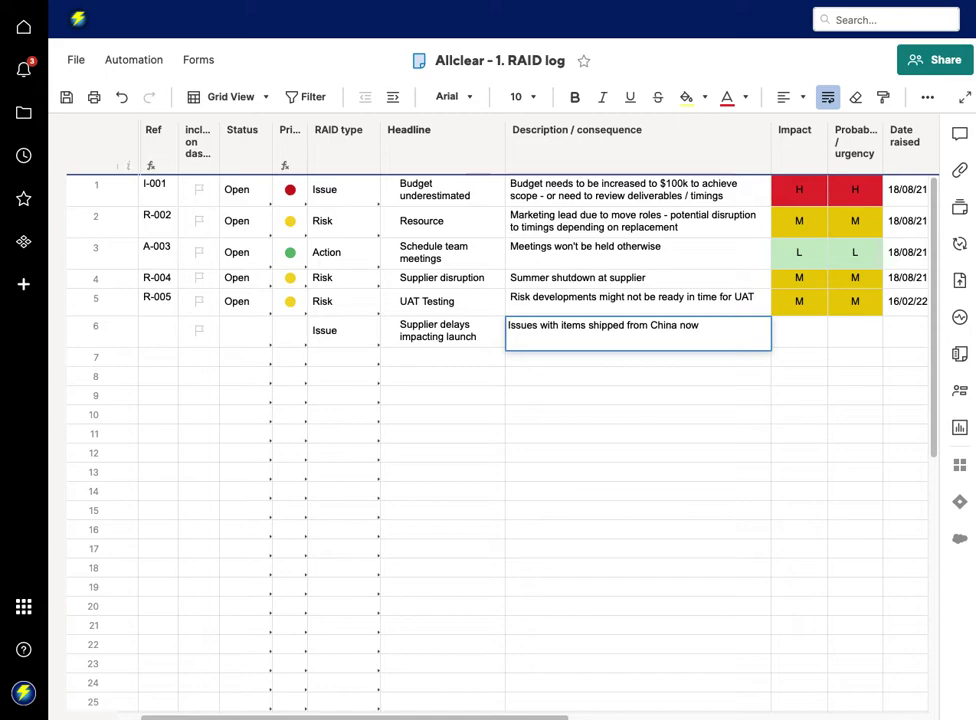
type(" delaying abiltyt")
key("BackSpace")
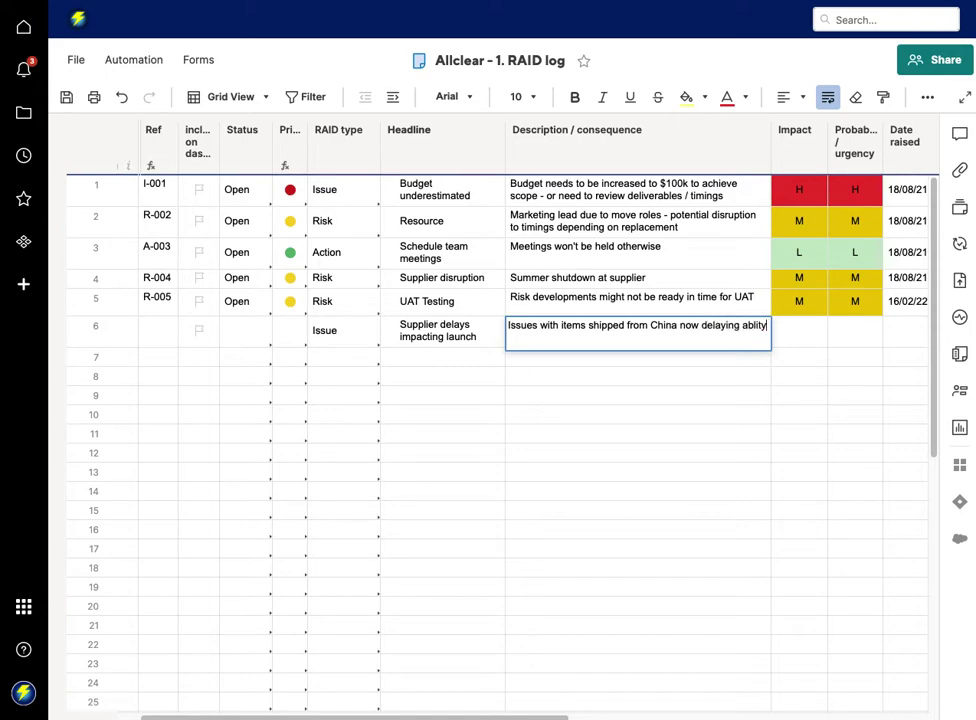
key("BackSpace")
type("to launch")
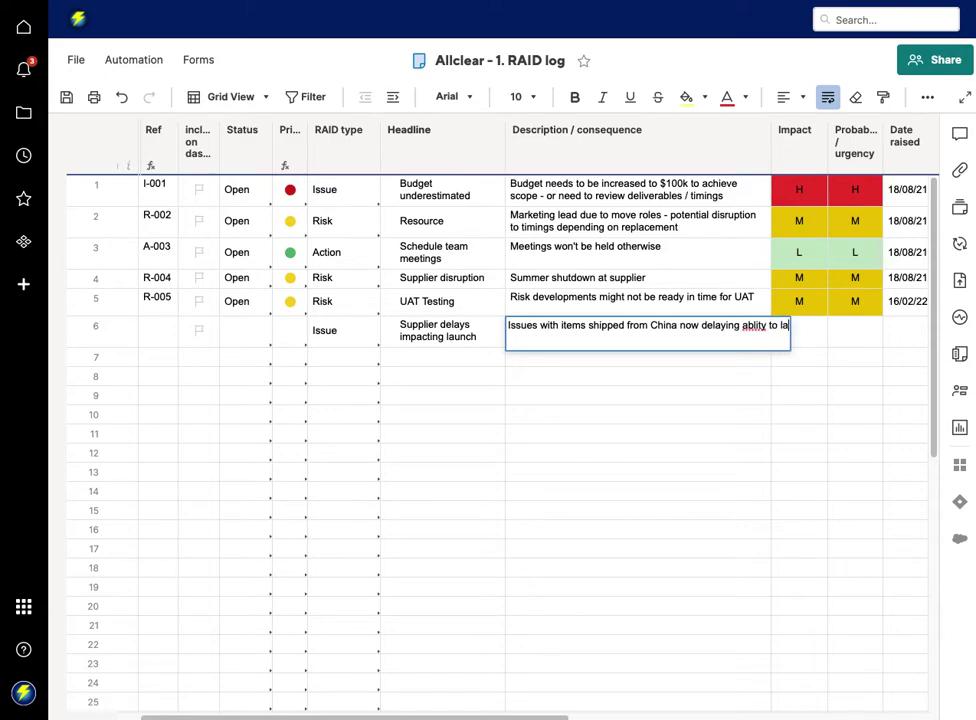
left_click(759, 327)
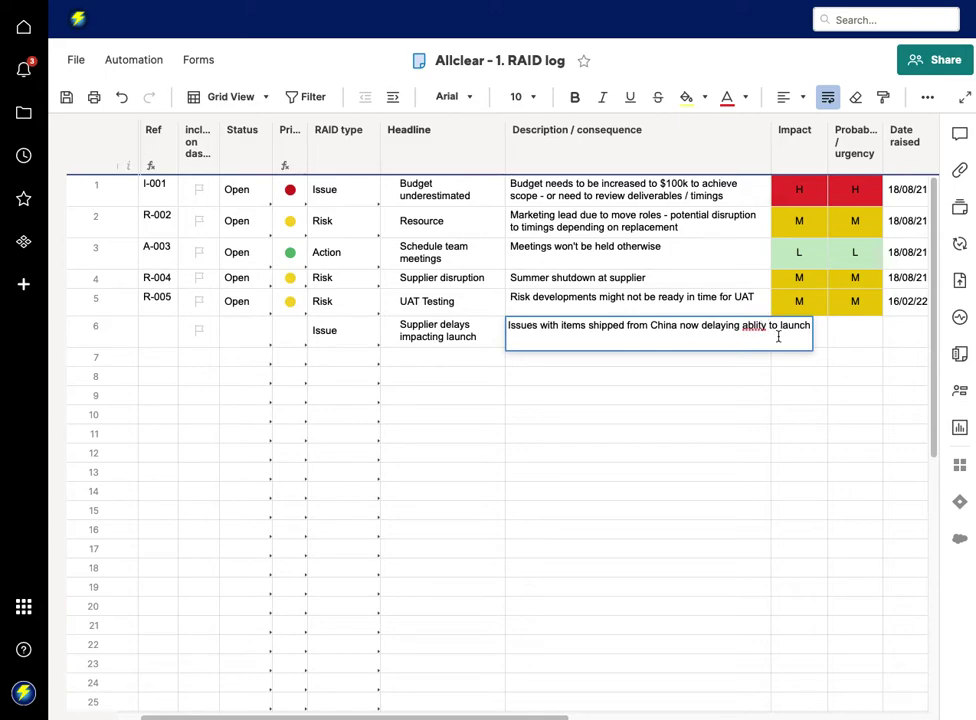
key("Return")
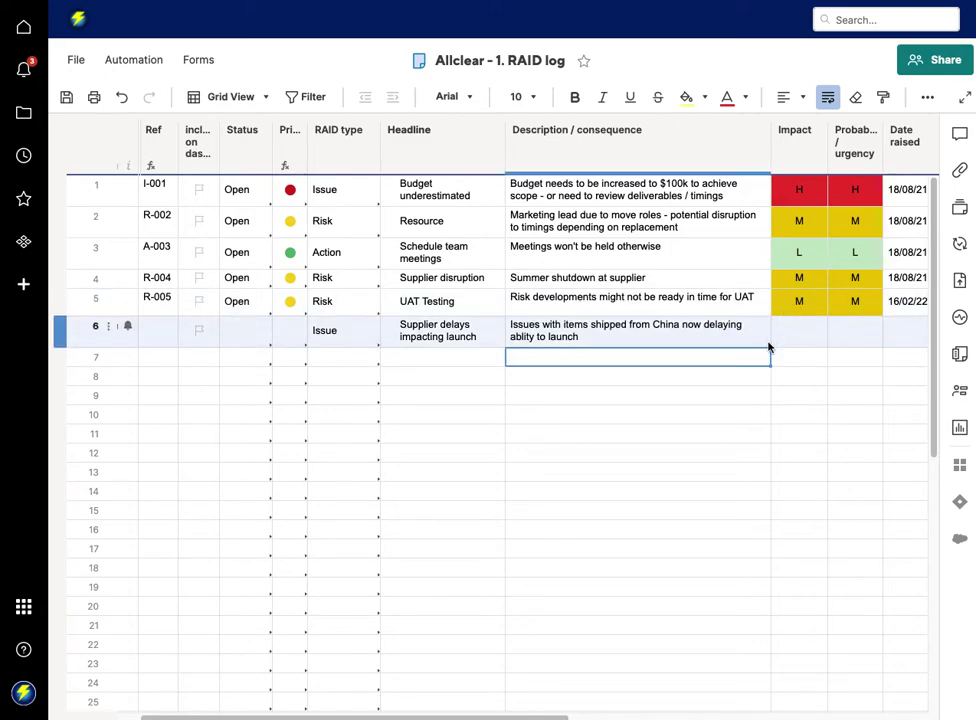
scroll(760, 340, "right", 1)
Step: Rate row 6's Impact and Probability/urgency both H and inspect the red Priority formula
scroll(768, 347, "right", 1)
left_click(727, 339)
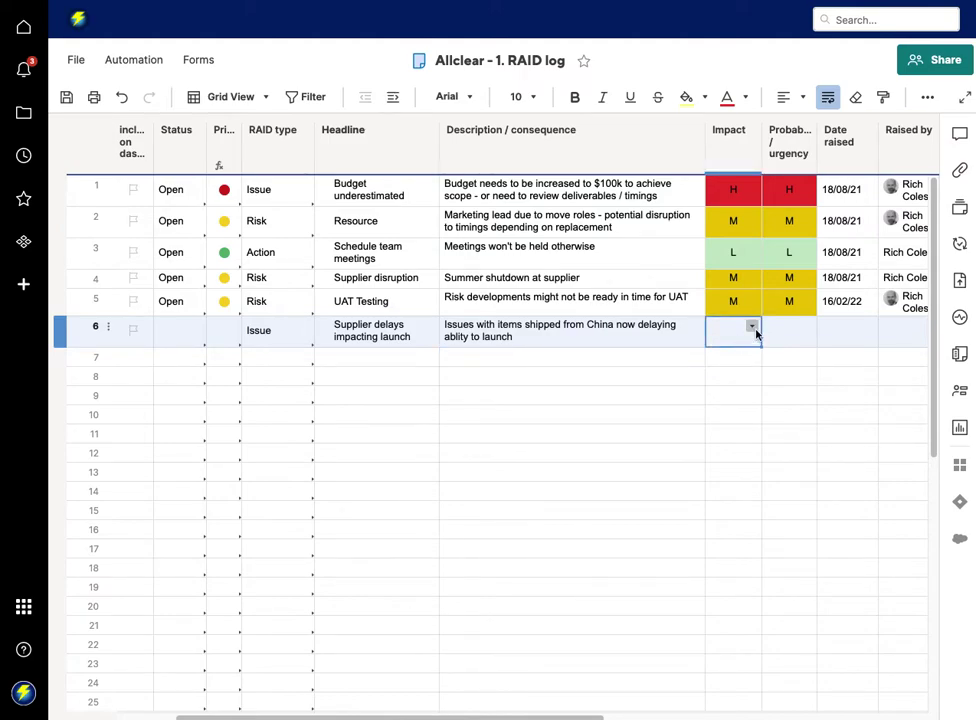
left_click(752, 328)
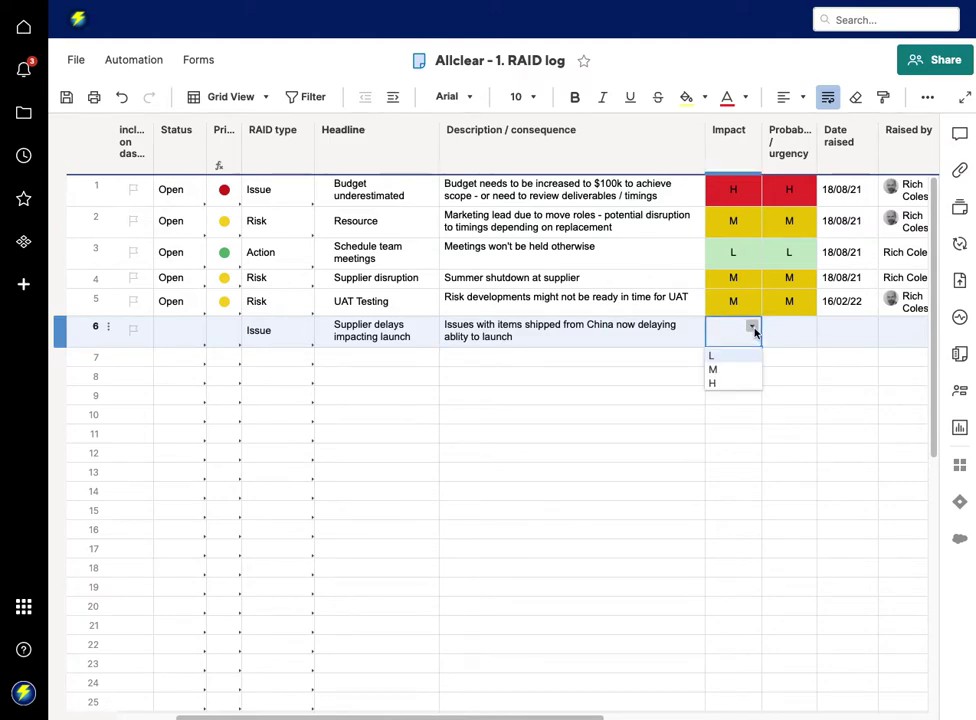
left_click(723, 385)
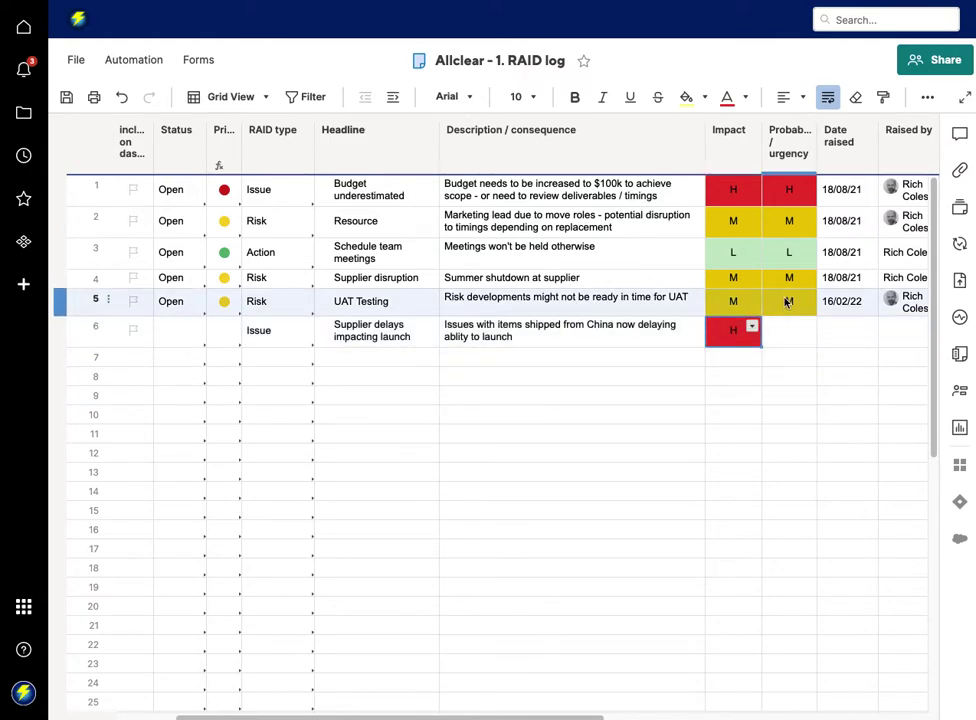
left_click(787, 330)
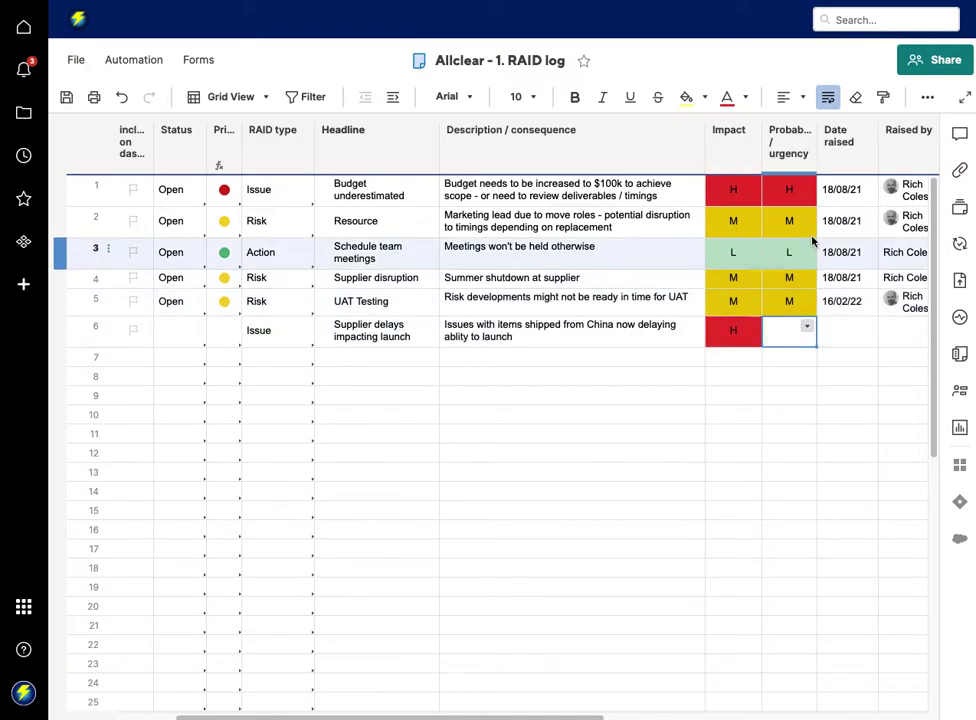
left_click(807, 327)
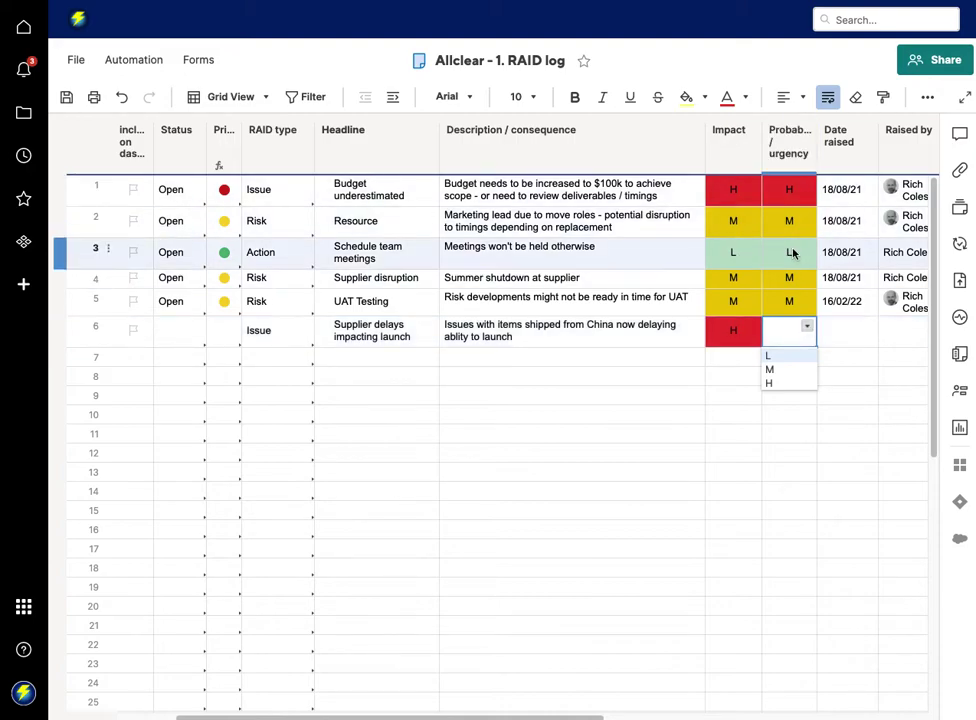
left_click(785, 381)
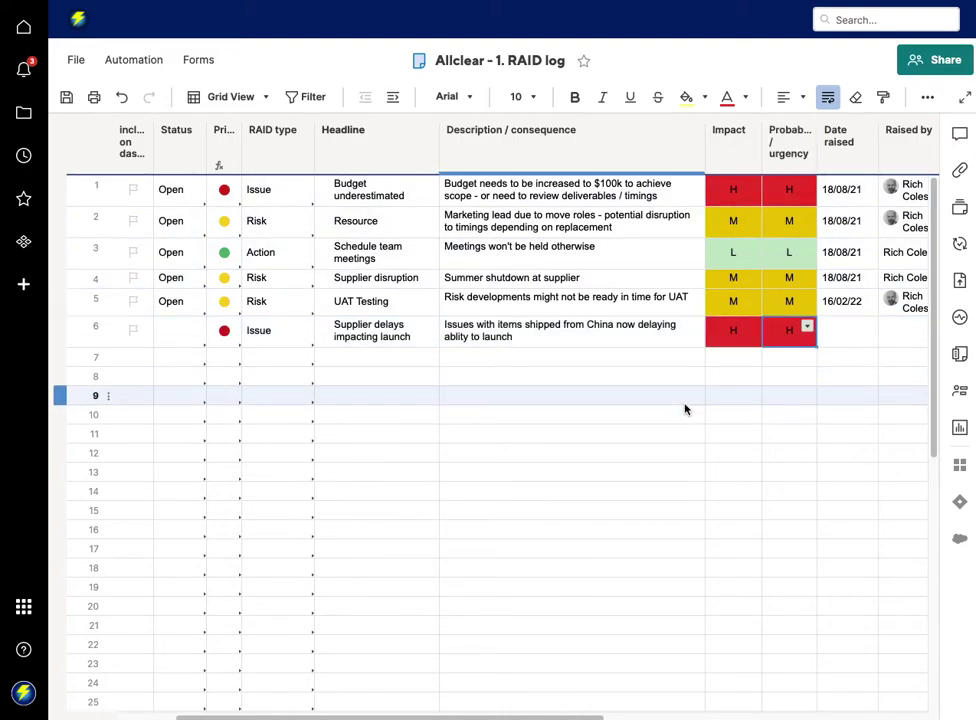
double_click(227, 331)
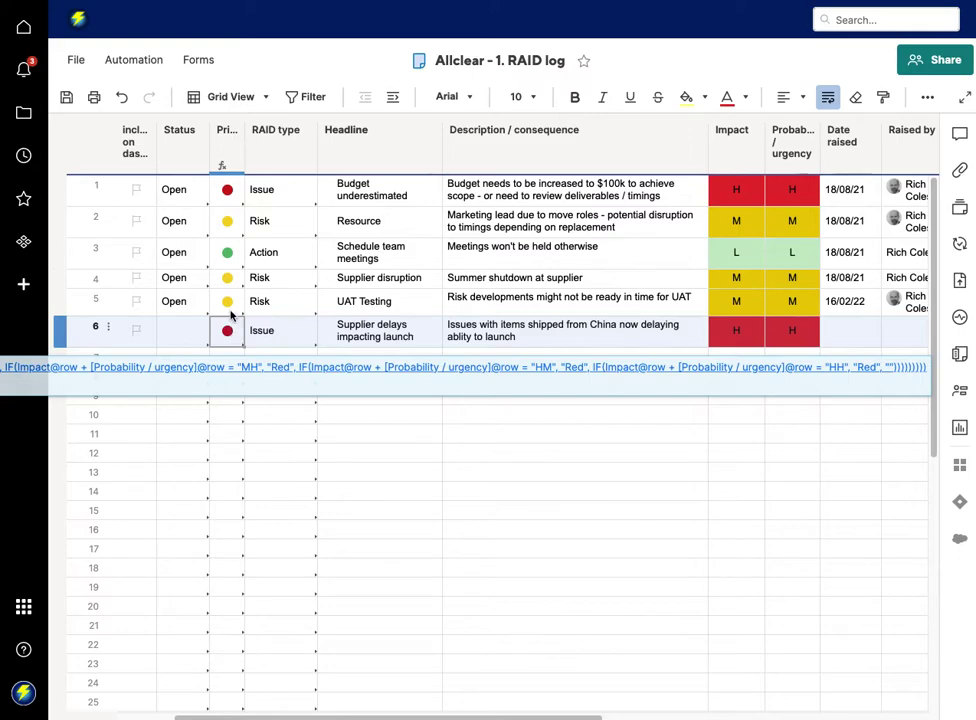
Step: Set row 6's Date raised to 16/02/22 and record the presenter as Raised by
left_click(724, 491)
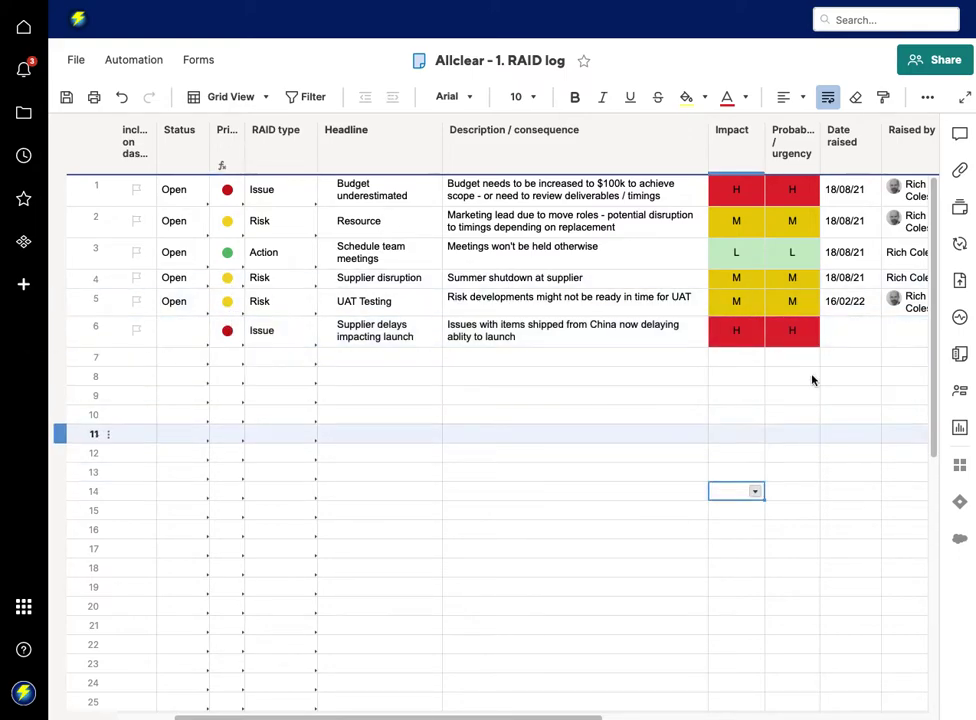
left_click(848, 330)
type("1")
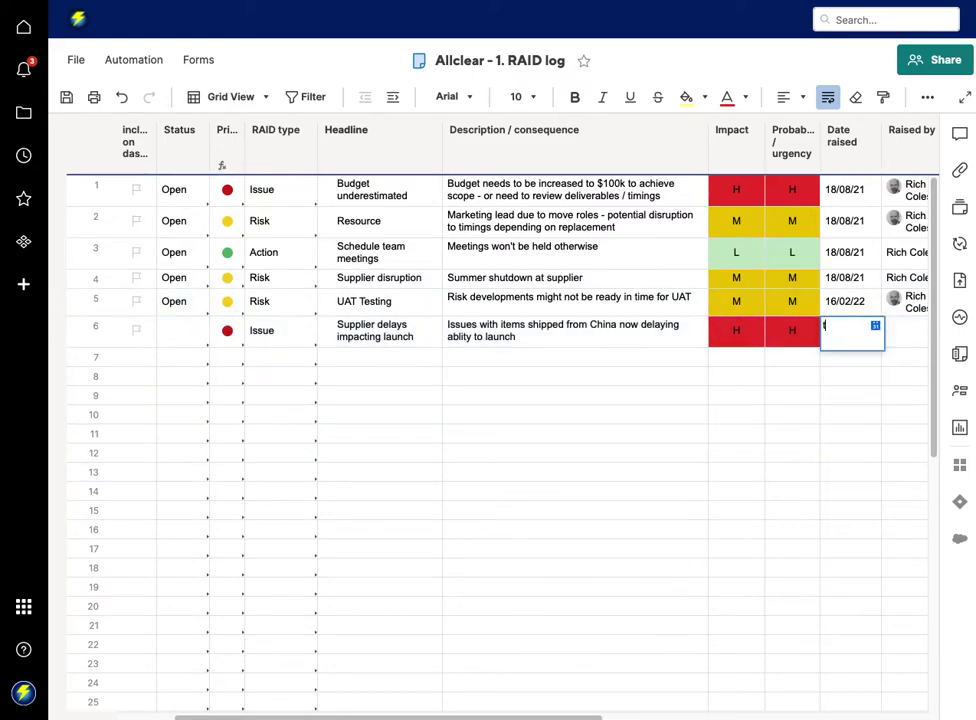
key("Return")
scroll(850, 330, "right", 3)
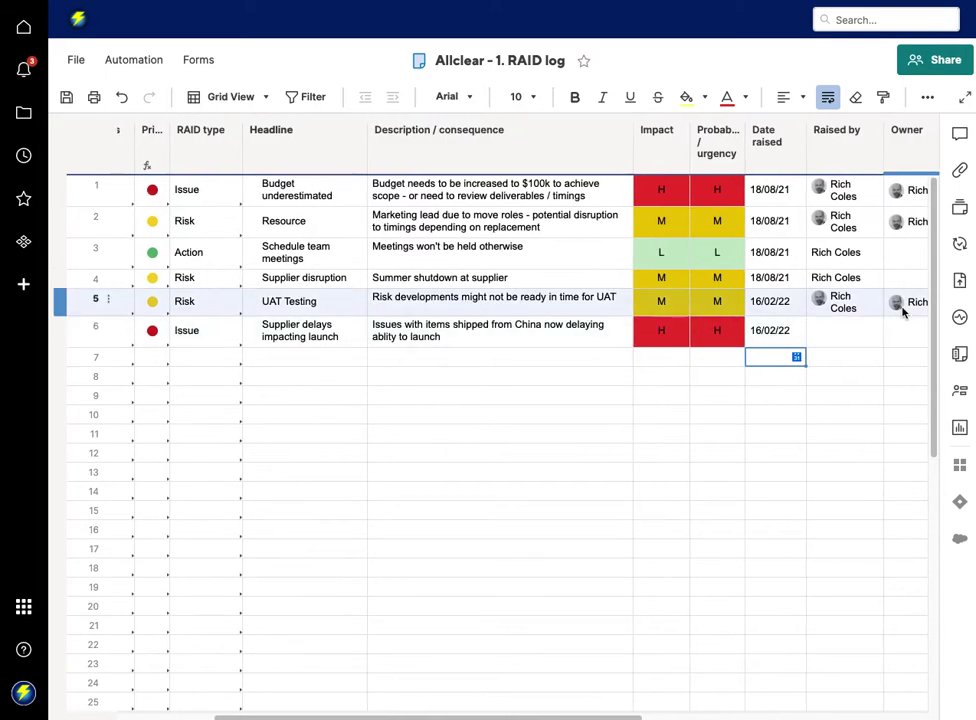
left_click(853, 340)
left_click(873, 328)
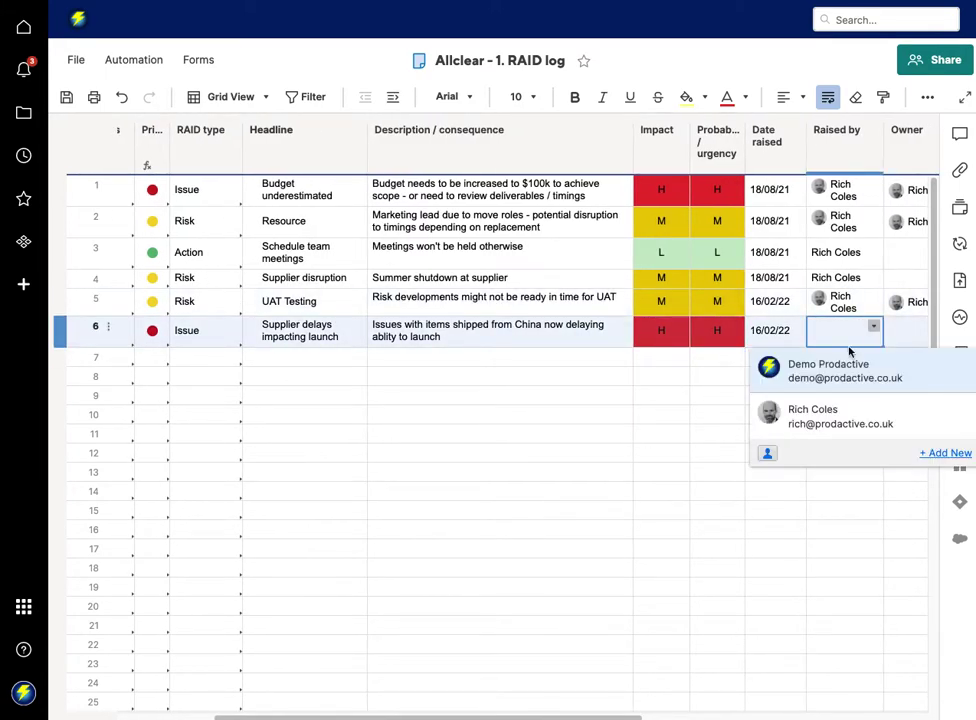
left_click(825, 414)
Step: Make the same person row 6's Owner and set its Action plan to 'tbc'
scroll(824, 414, "right", 3)
left_click(763, 331)
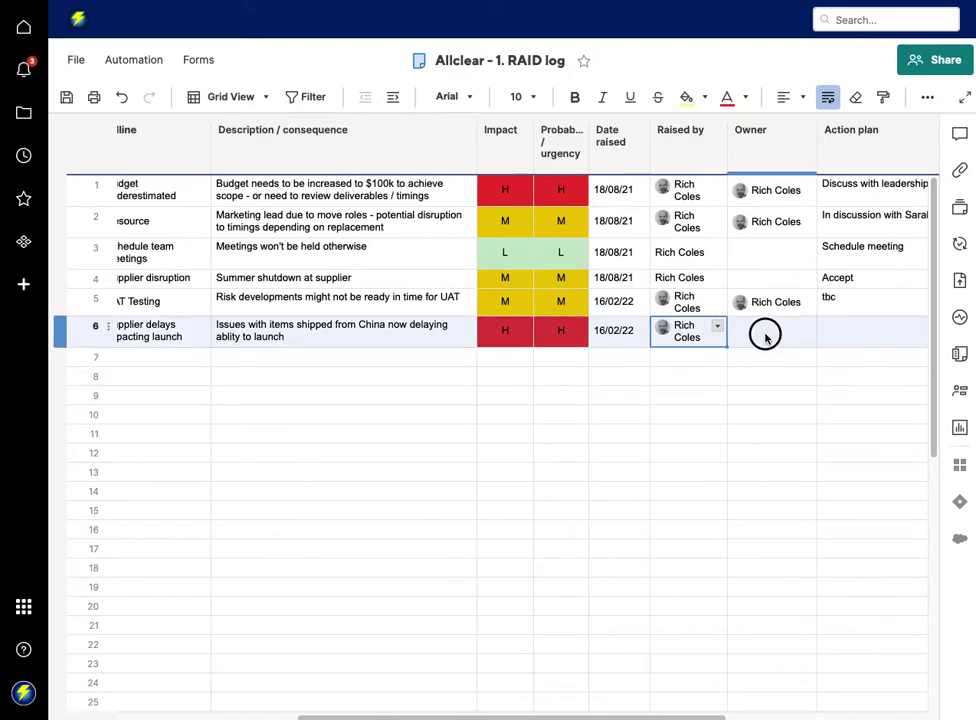
left_click(807, 326)
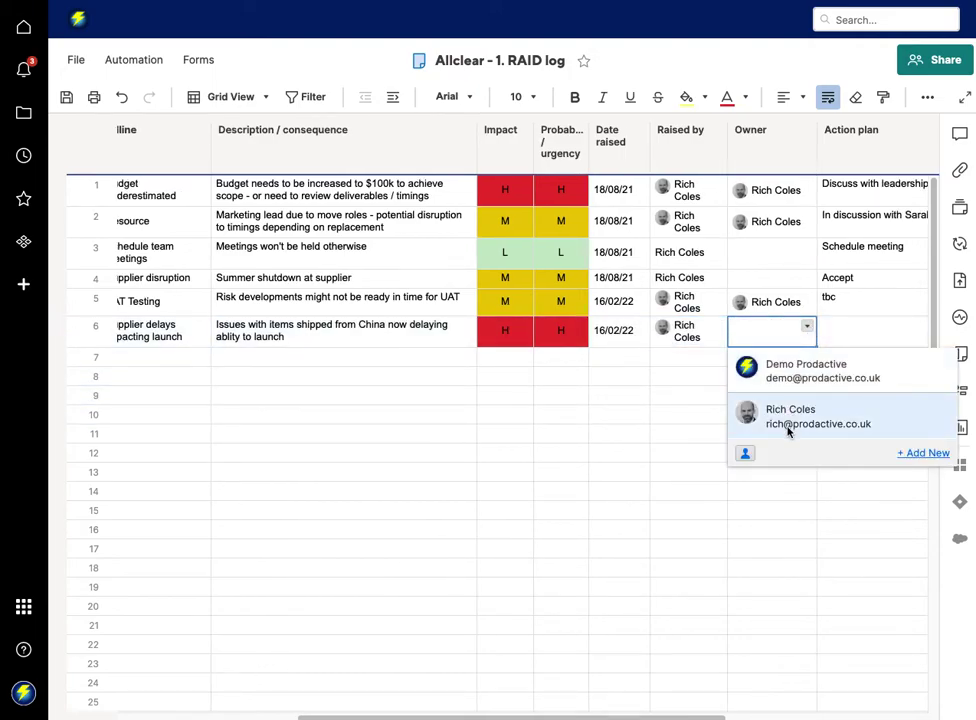
left_click(785, 425)
left_click(763, 509)
left_click(840, 334)
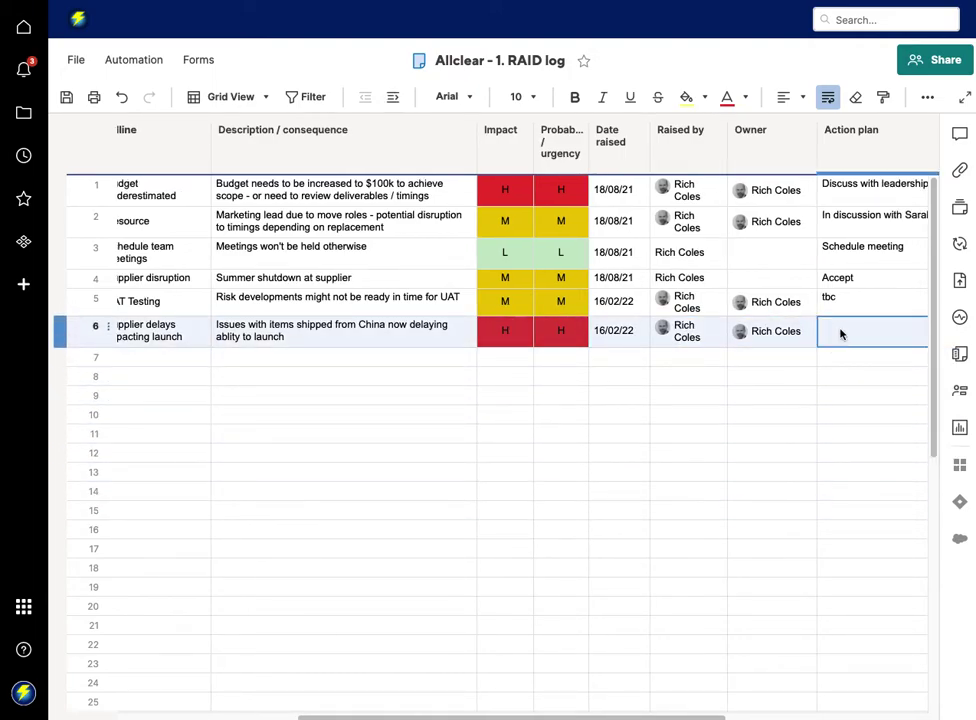
type("tbc")
key("Return")
Step: Set the I-006 row's Status to Submitted
scroll(839, 335, "right", 3)
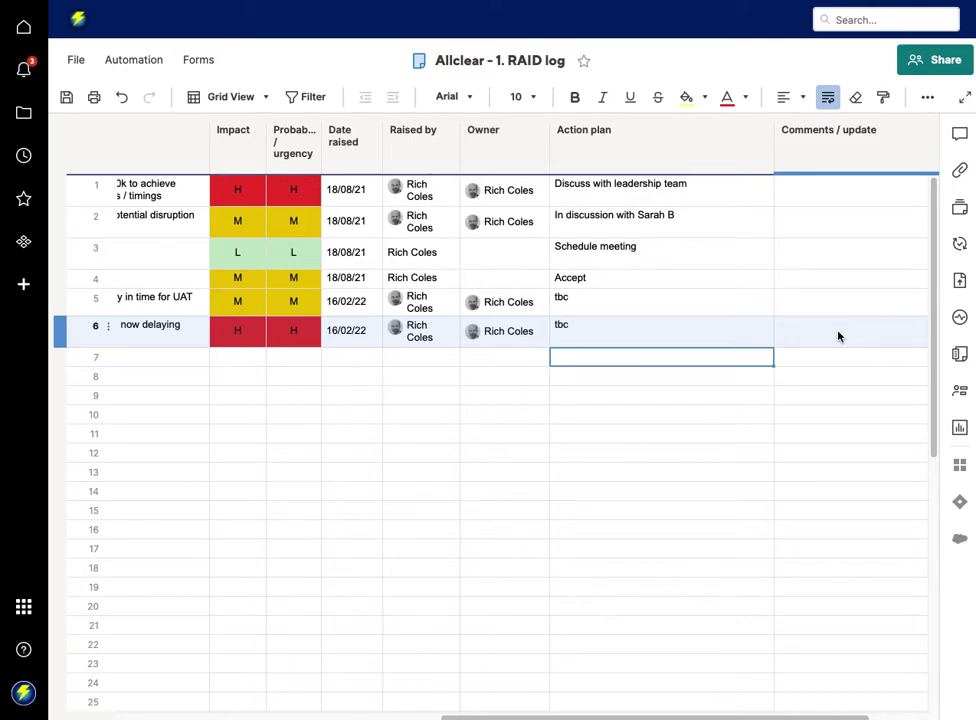
scroll(839, 335, "right", 2)
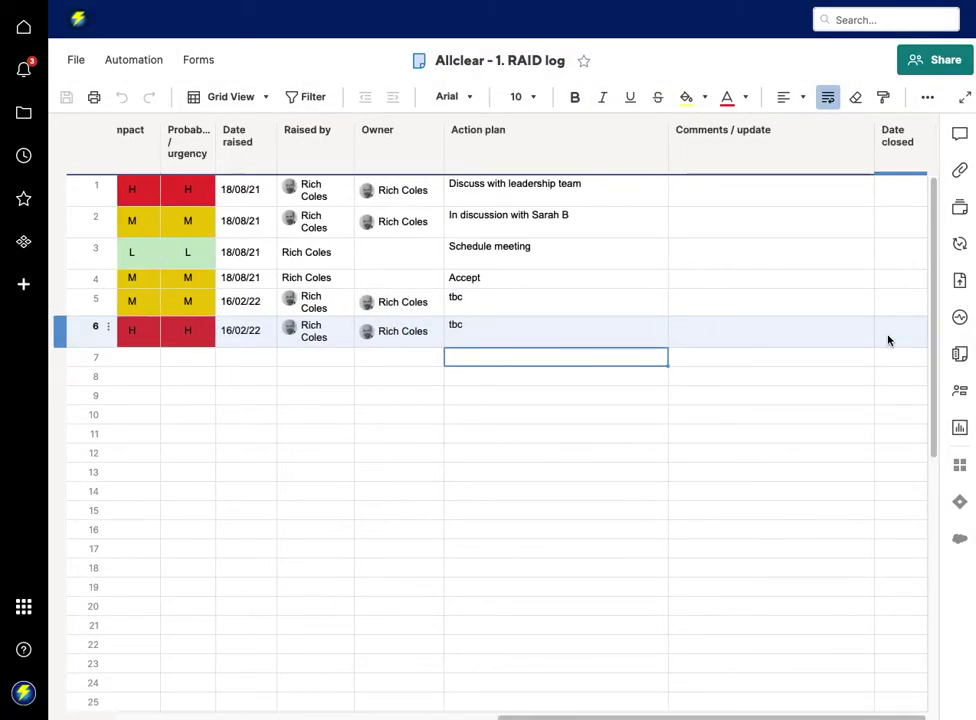
scroll(887, 363, "left", 12)
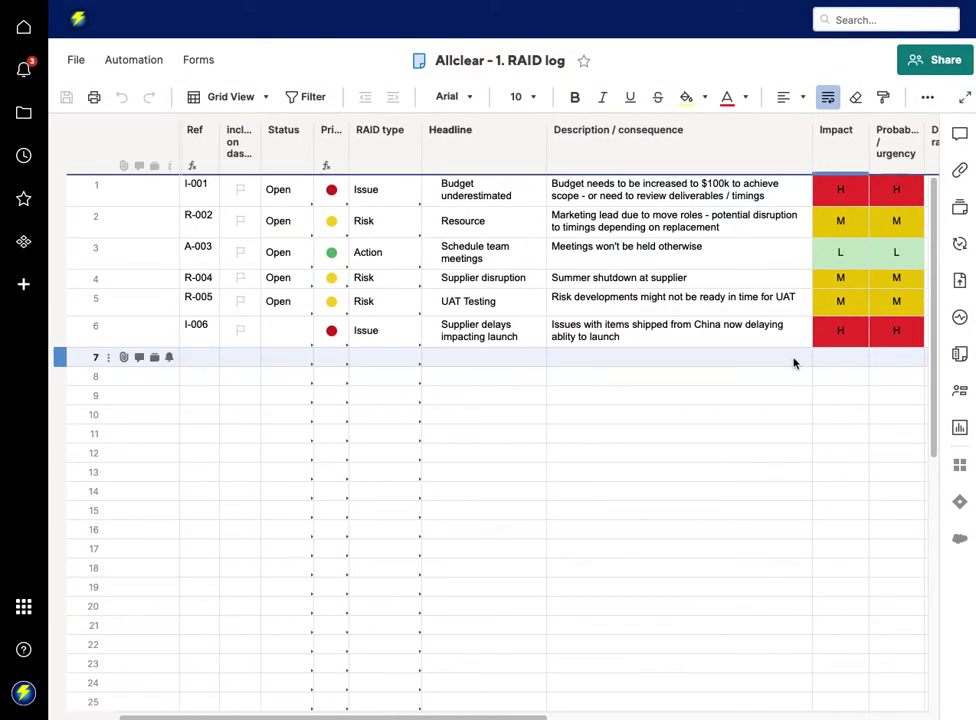
left_click(296, 332)
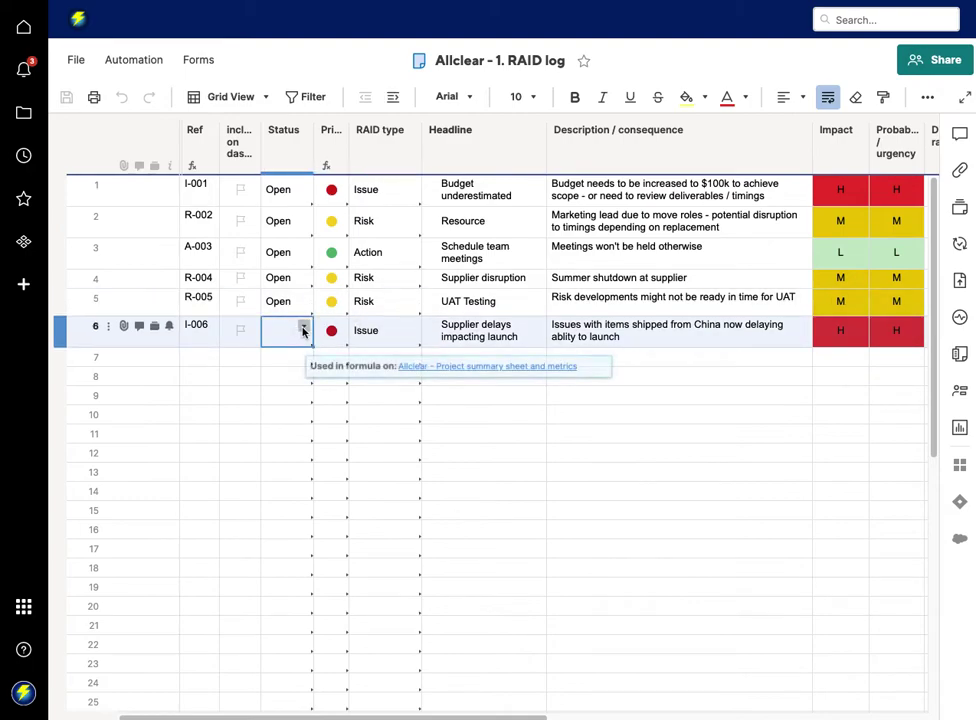
left_click(301, 328)
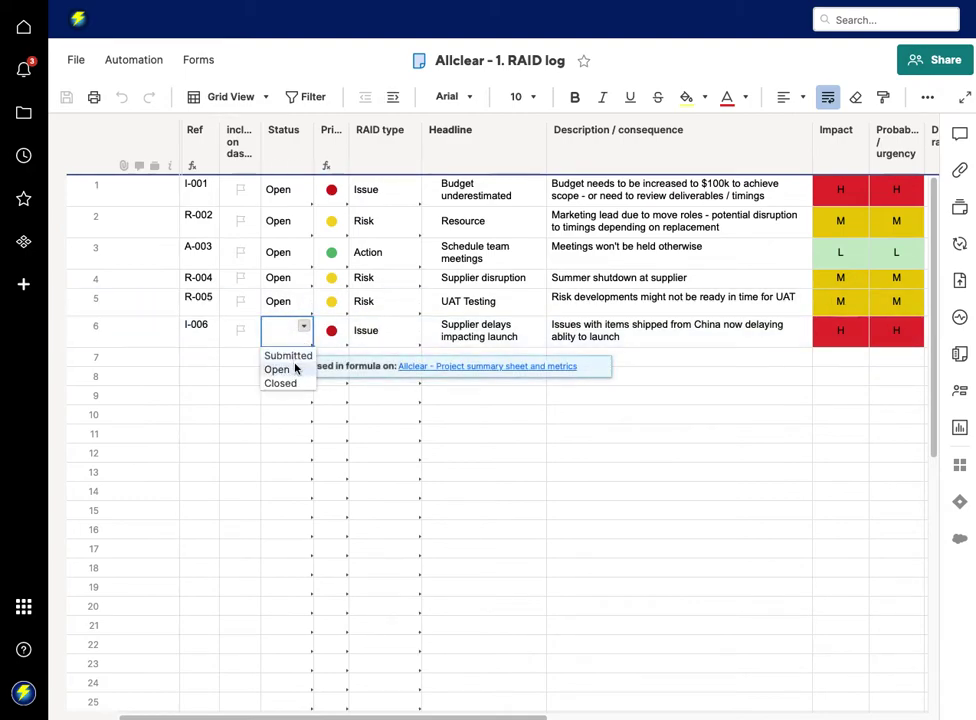
left_click(294, 357)
left_click(285, 413)
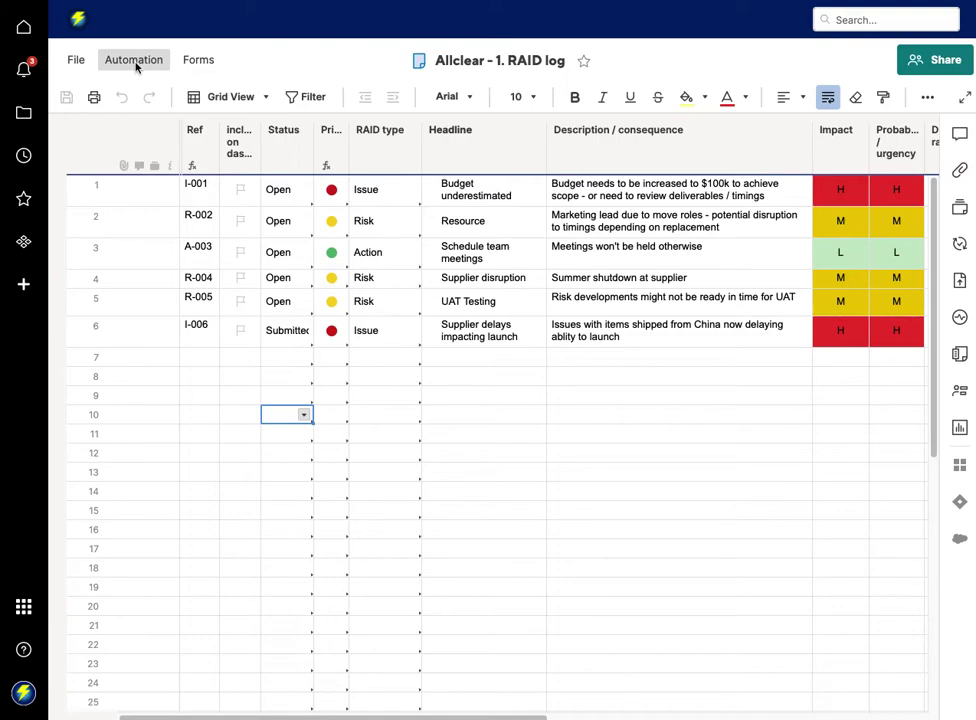
left_click(138, 62)
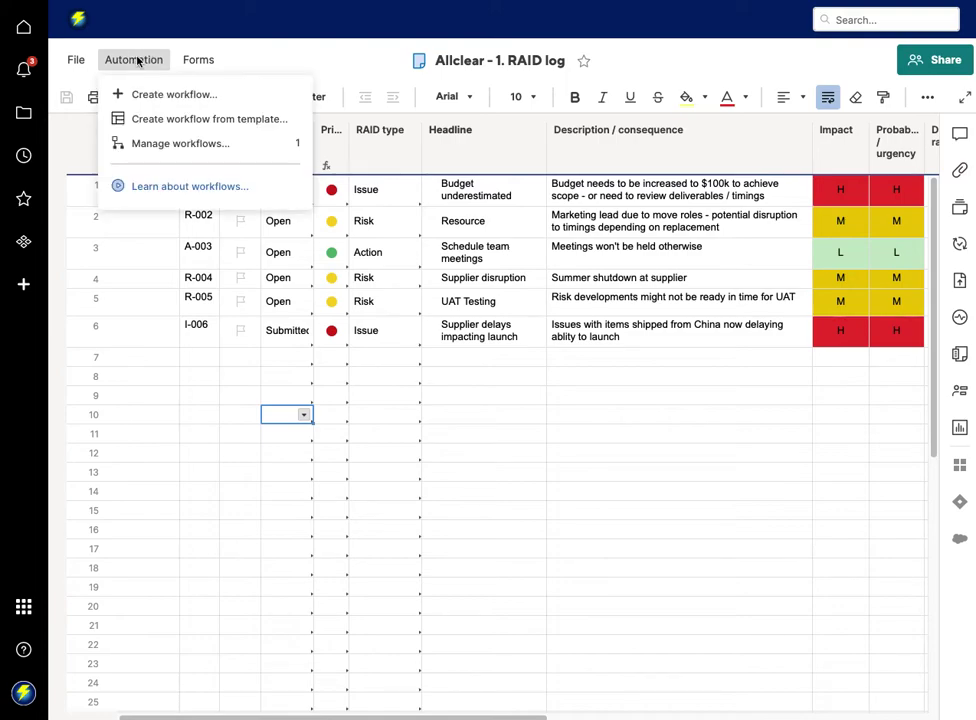
left_click(192, 147)
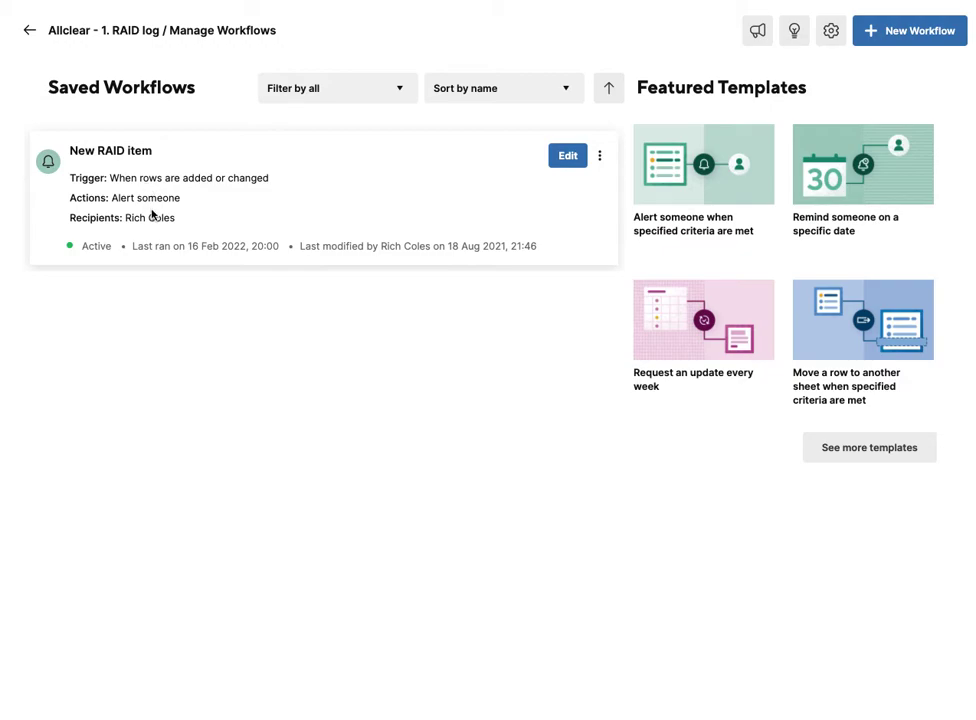
left_click(31, 33)
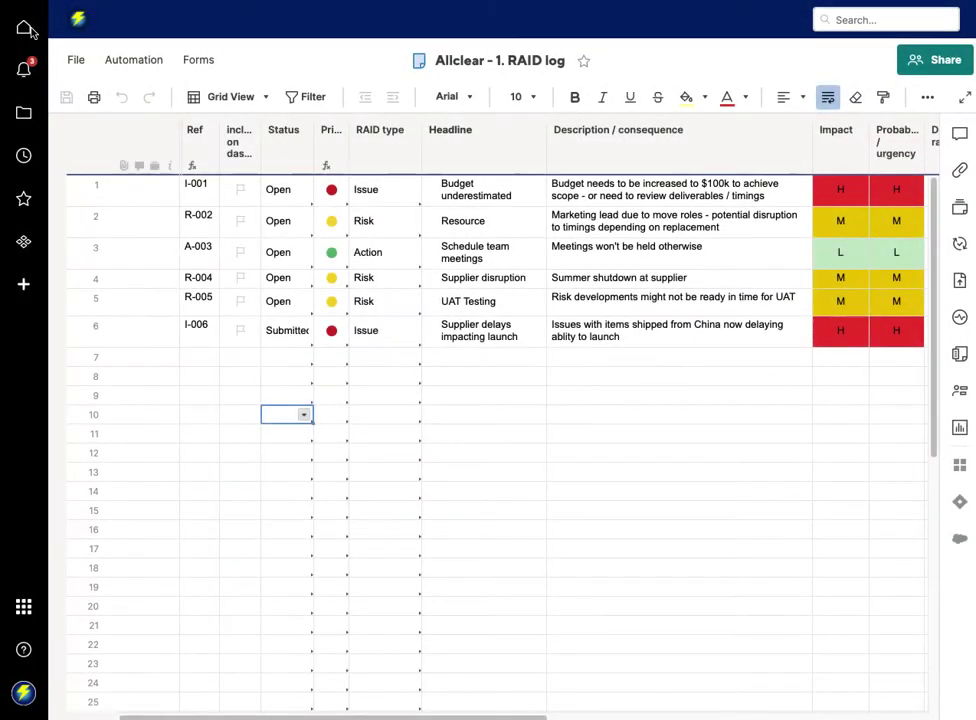
Step: Change I-006's Status to Open, then dismiss the row's context menu unused
left_click(294, 334)
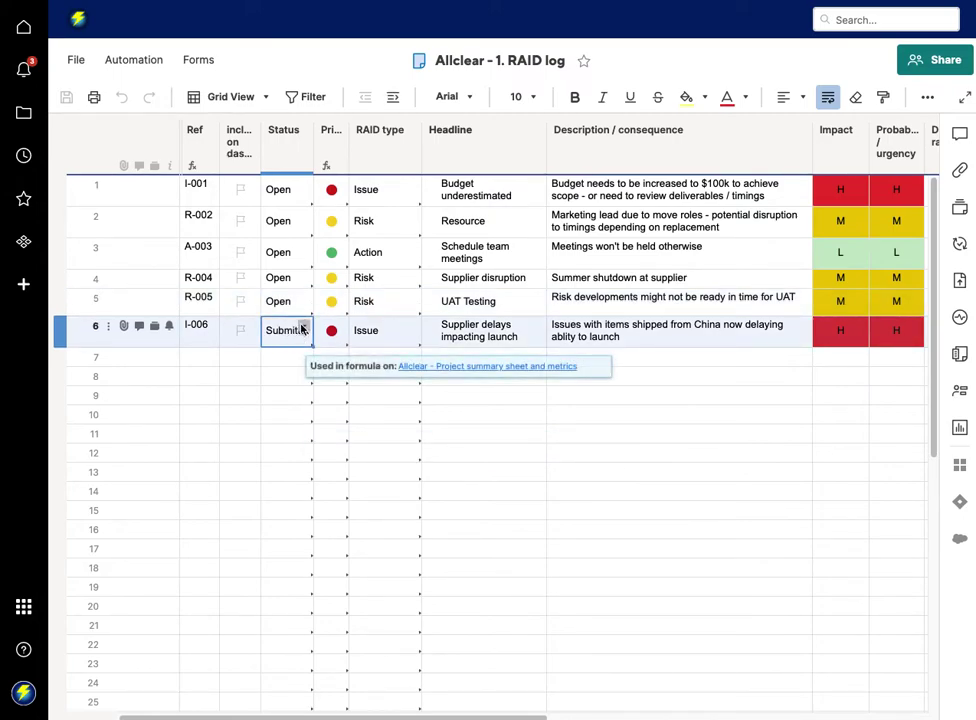
left_click(304, 330)
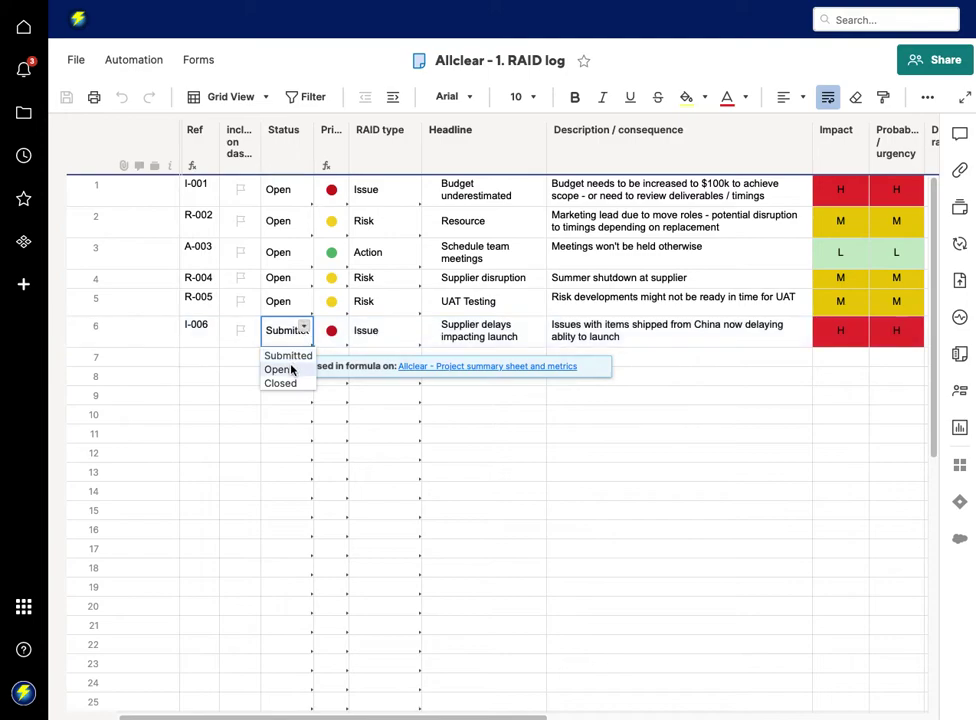
left_click(289, 371)
left_click(382, 432)
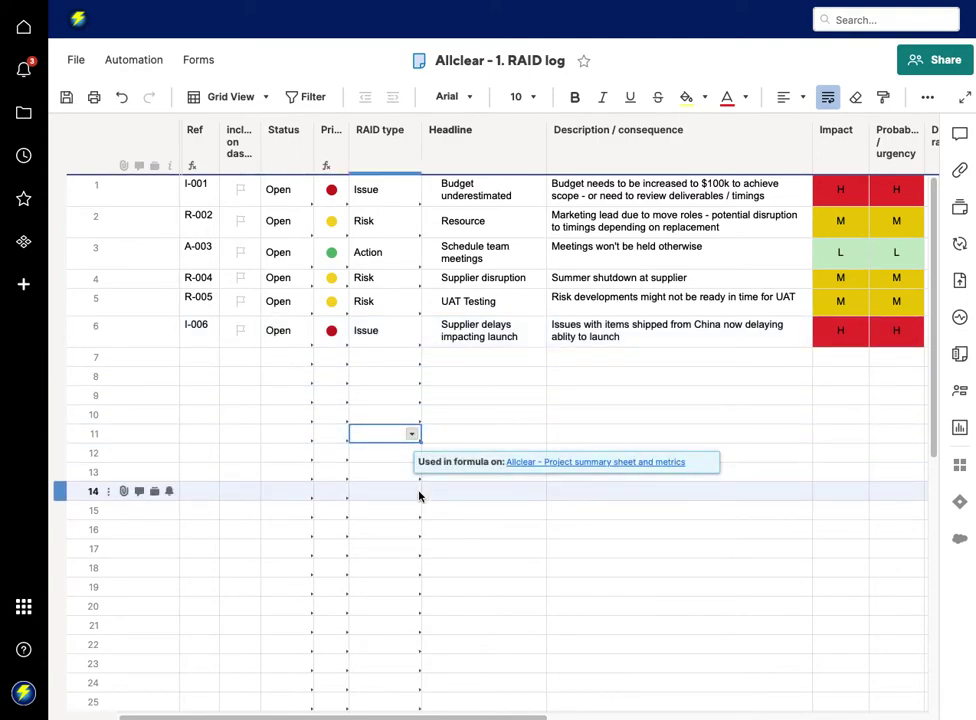
left_click(61, 327)
right_click(61, 327)
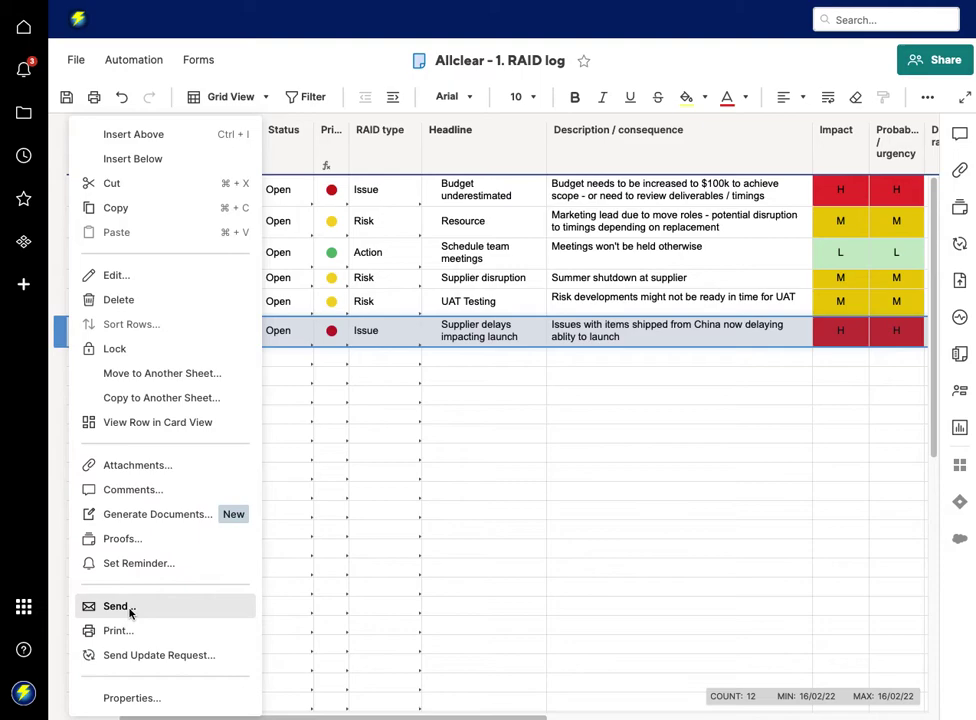
left_click(288, 514)
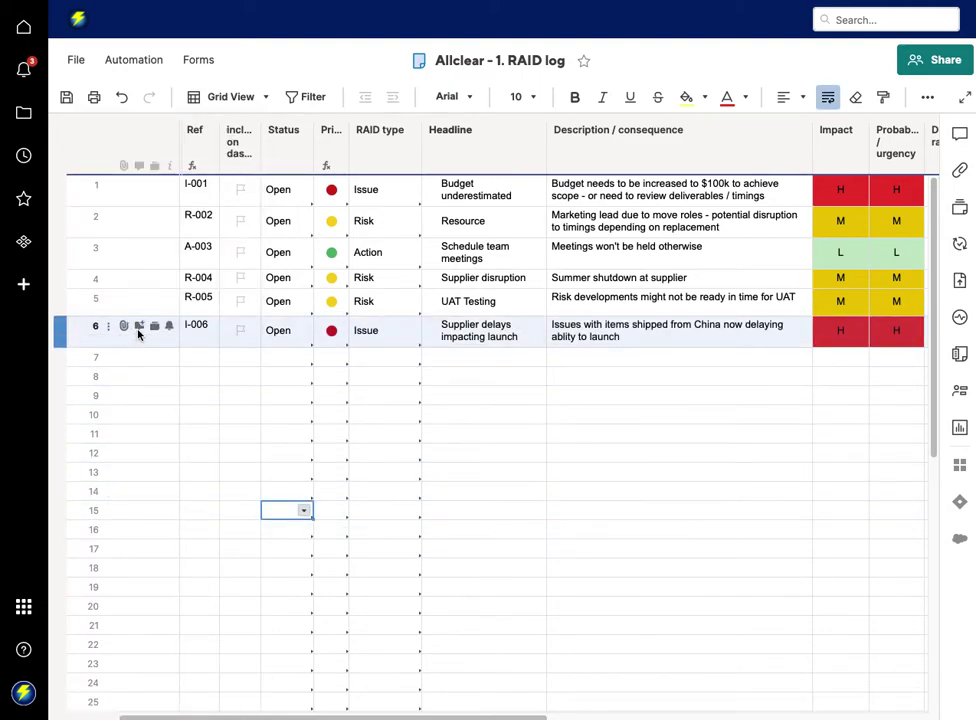
Step: Post a comment on I-006 mentioning a colleague: 'please look into ASAP'
left_click(139, 326)
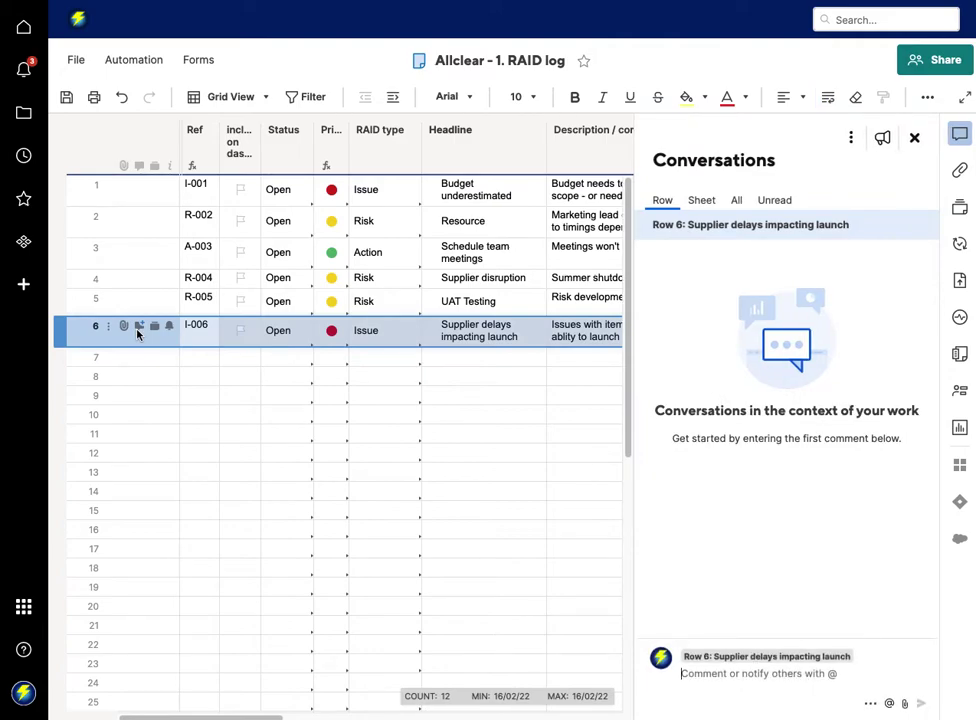
type("f")
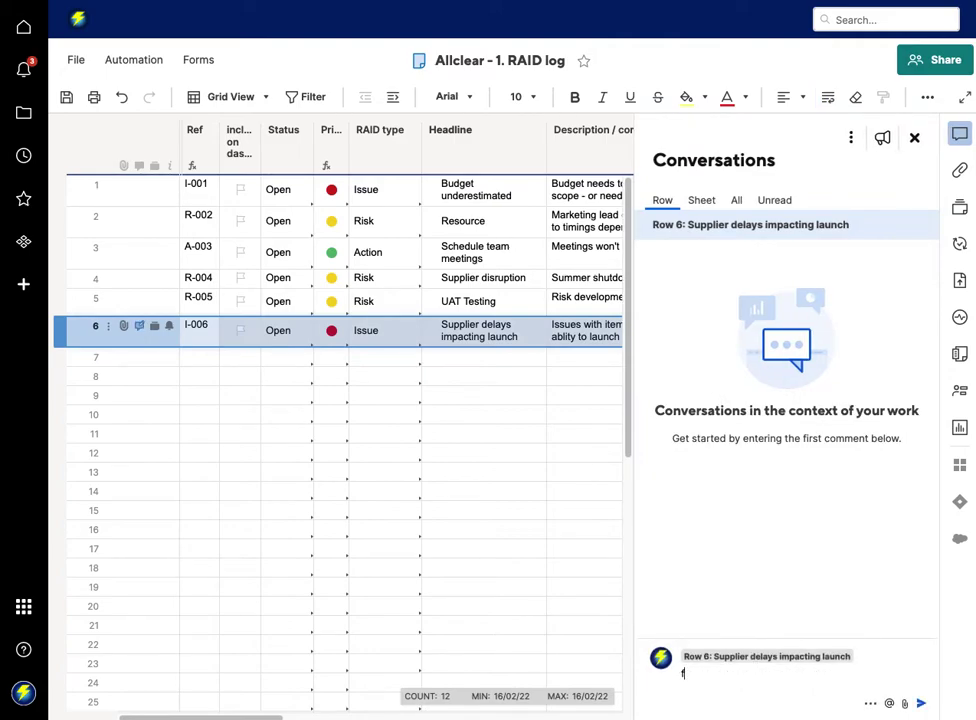
key("BackSpace")
type("@f")
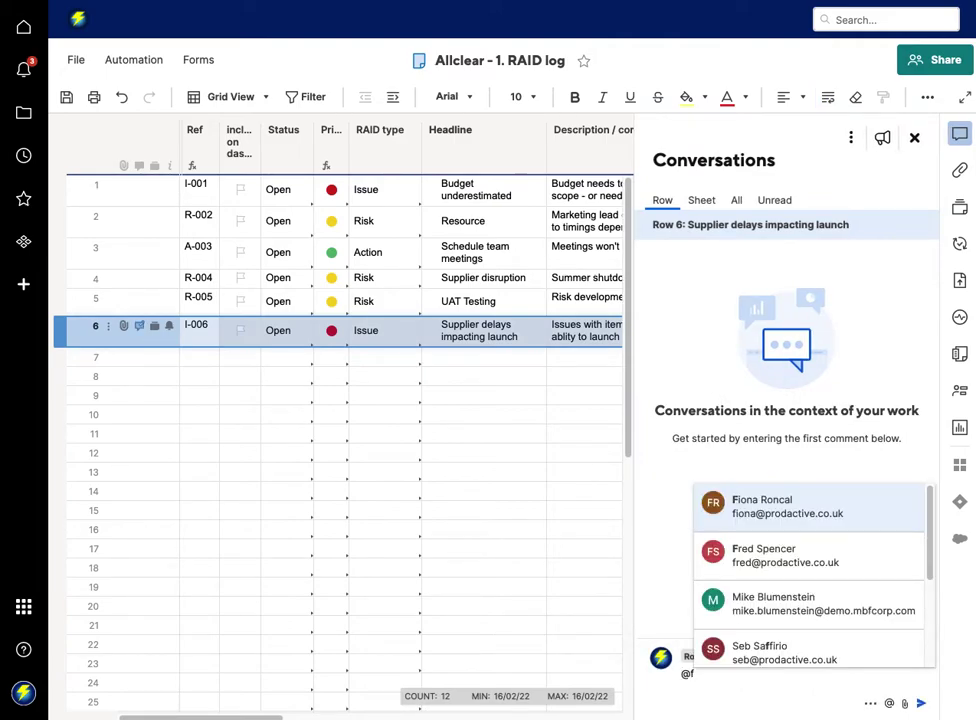
left_click(802, 566)
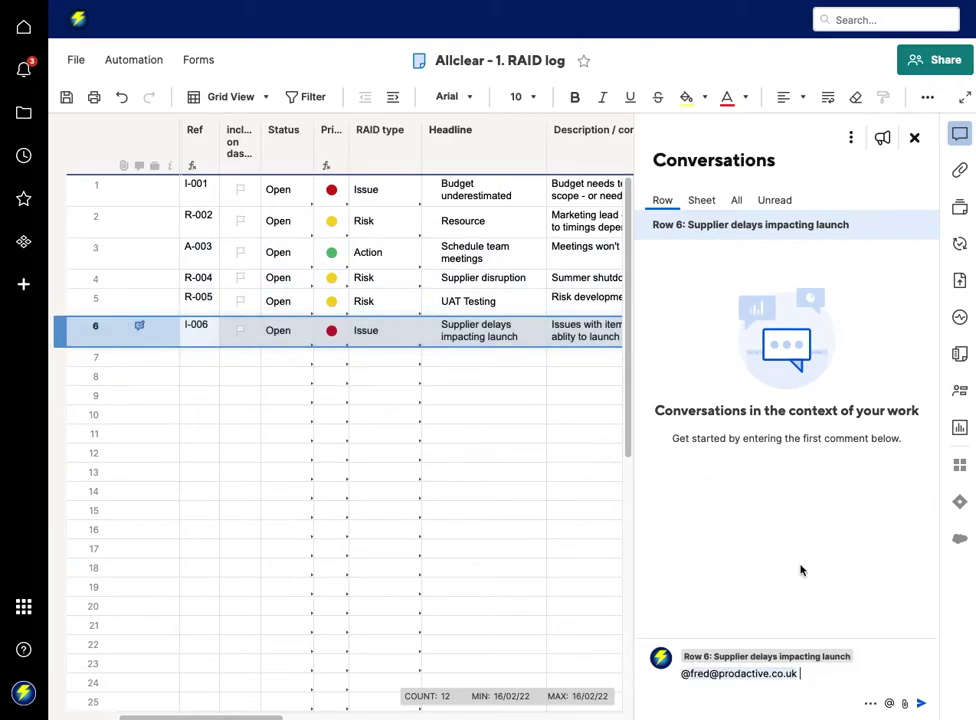
type("please look kinto ASAP")
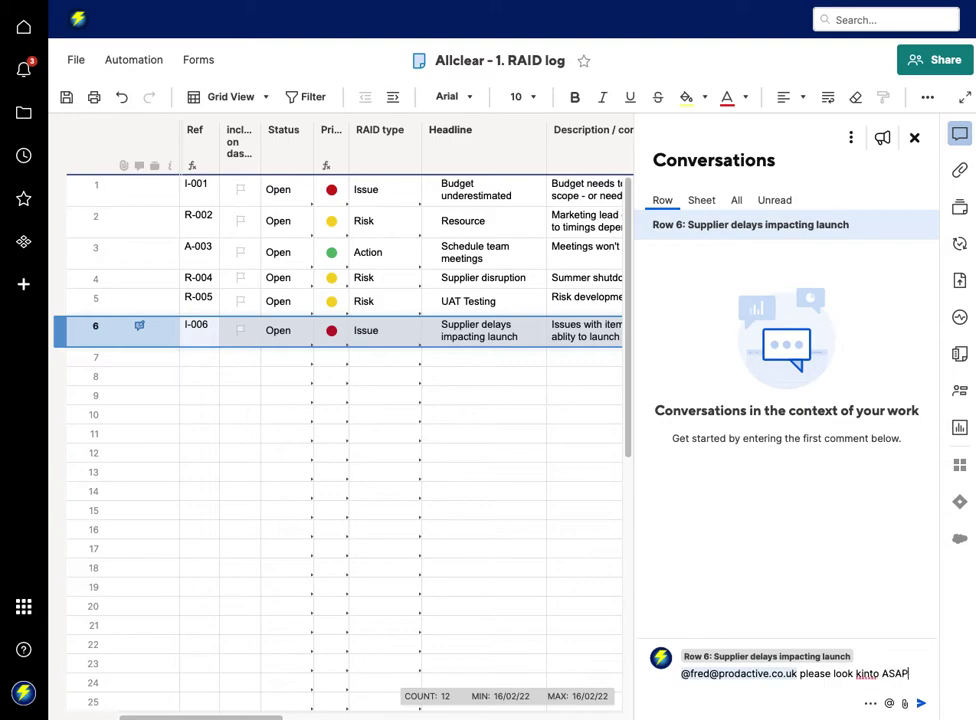
left_click(863, 675)
key("BackSpace")
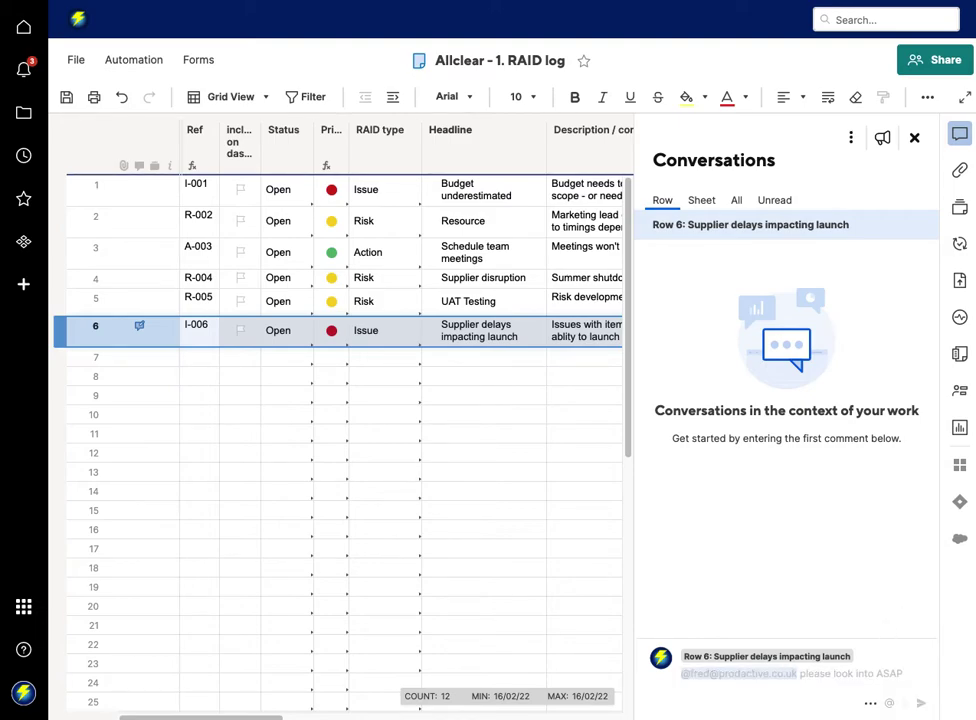
key("Return")
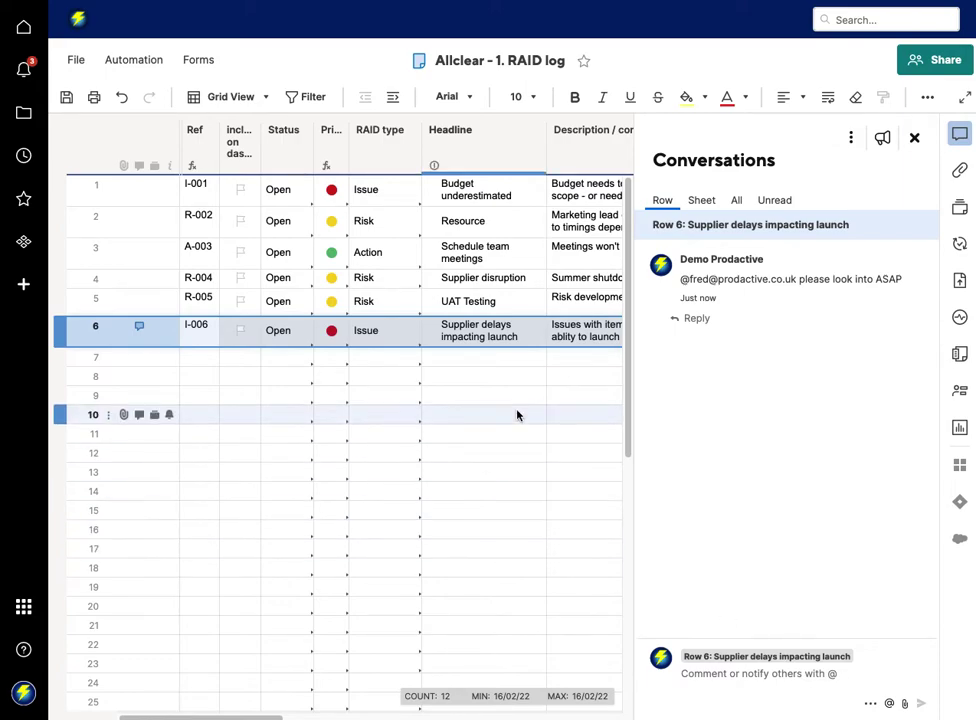
Step: Close the Conversations panel and leave the RAID log via Home
scroll(478, 413, "right", 3)
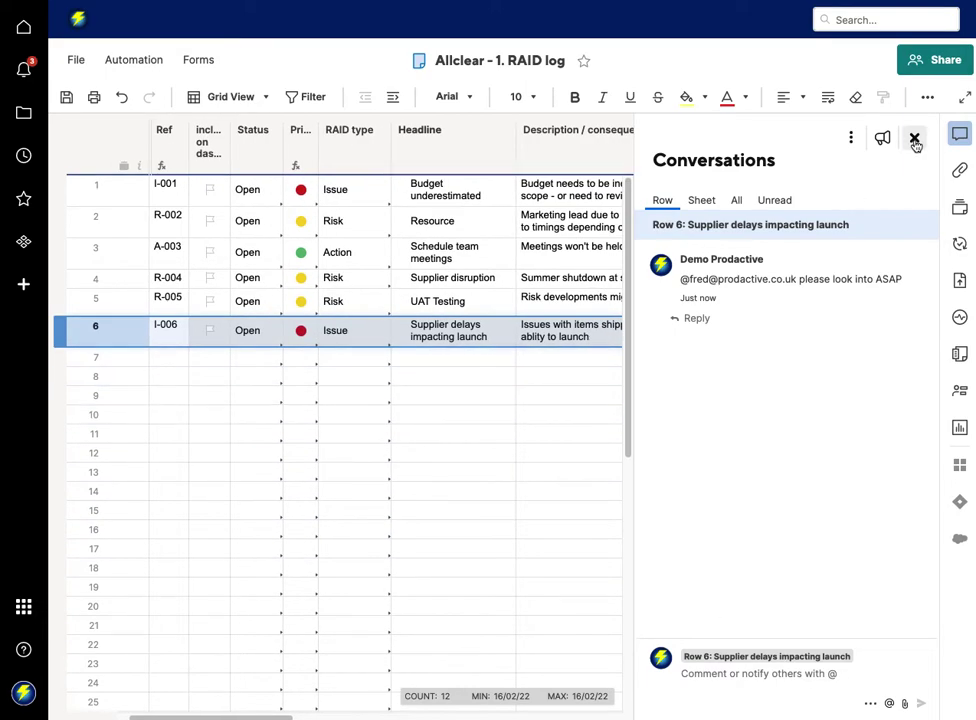
left_click(915, 139)
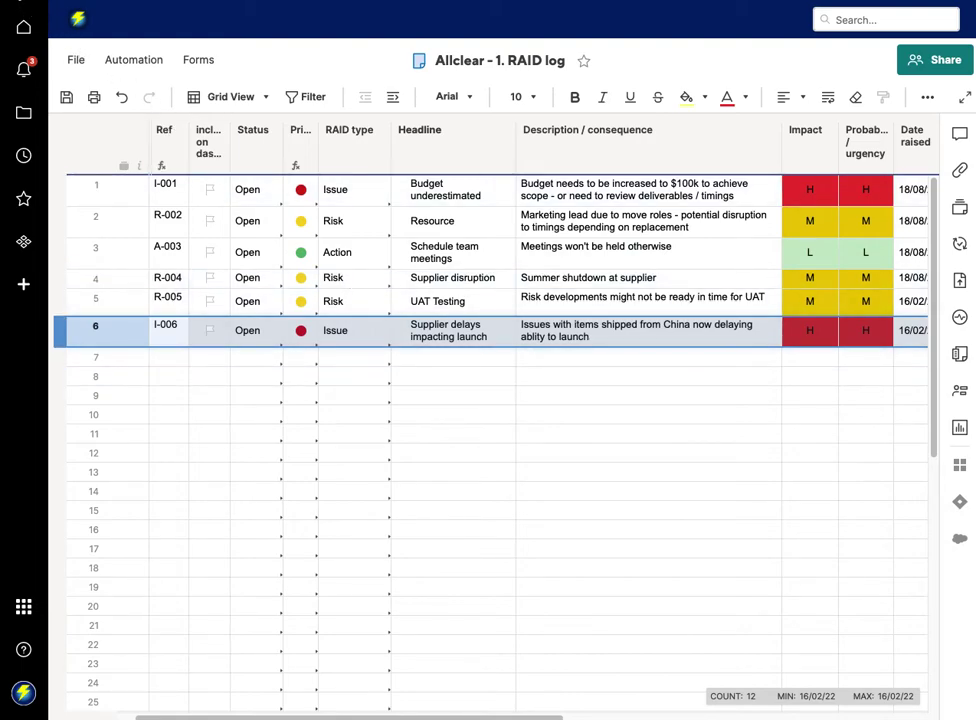
left_click(12, 3)
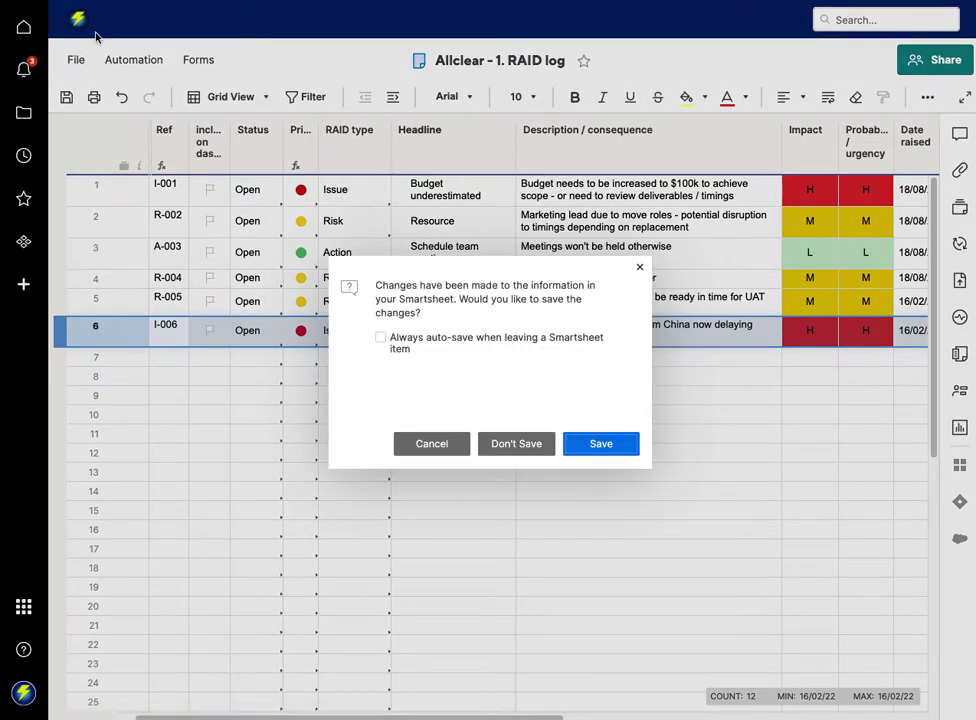
Step: Save the RAID log changes and scroll the Allclear dashboard down to the open issues showing I-006
left_click(573, 443)
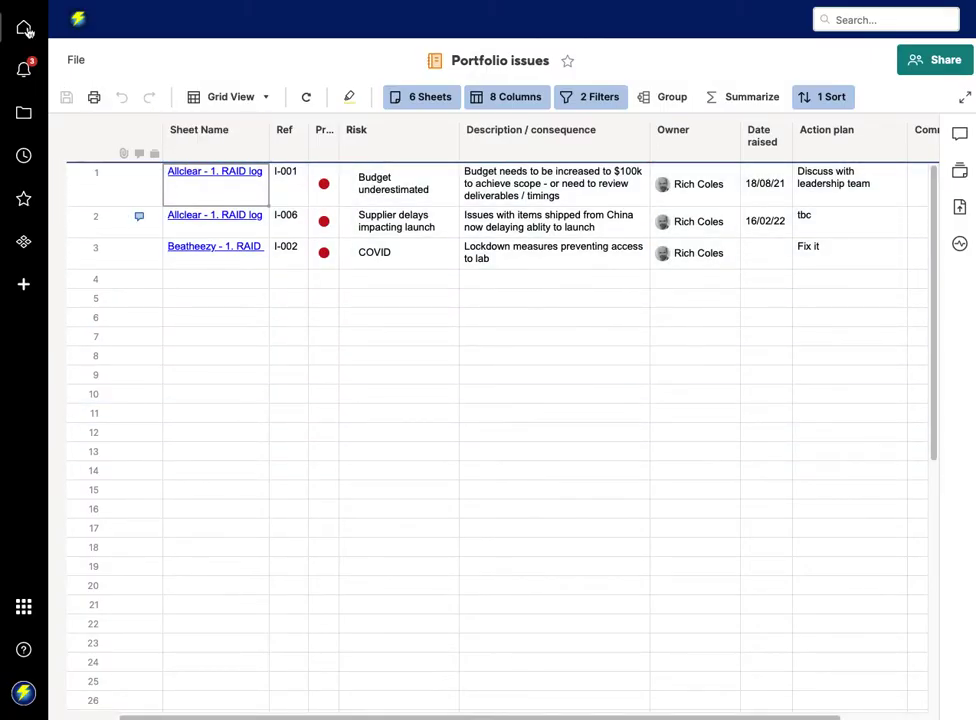
left_click(12, 2)
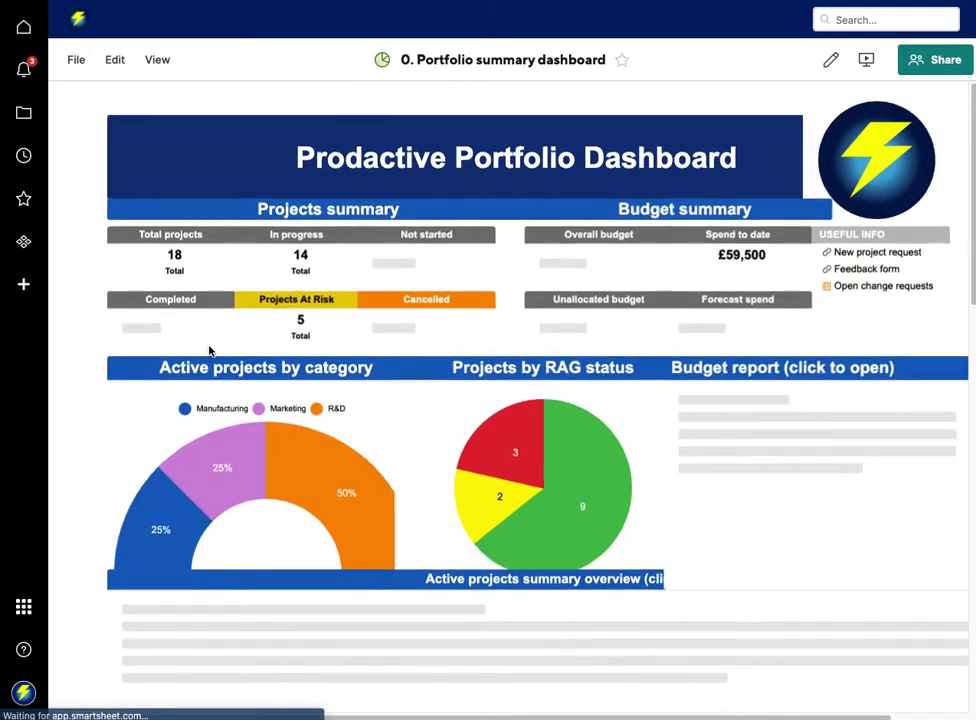
scroll(499, 712, "down", 3)
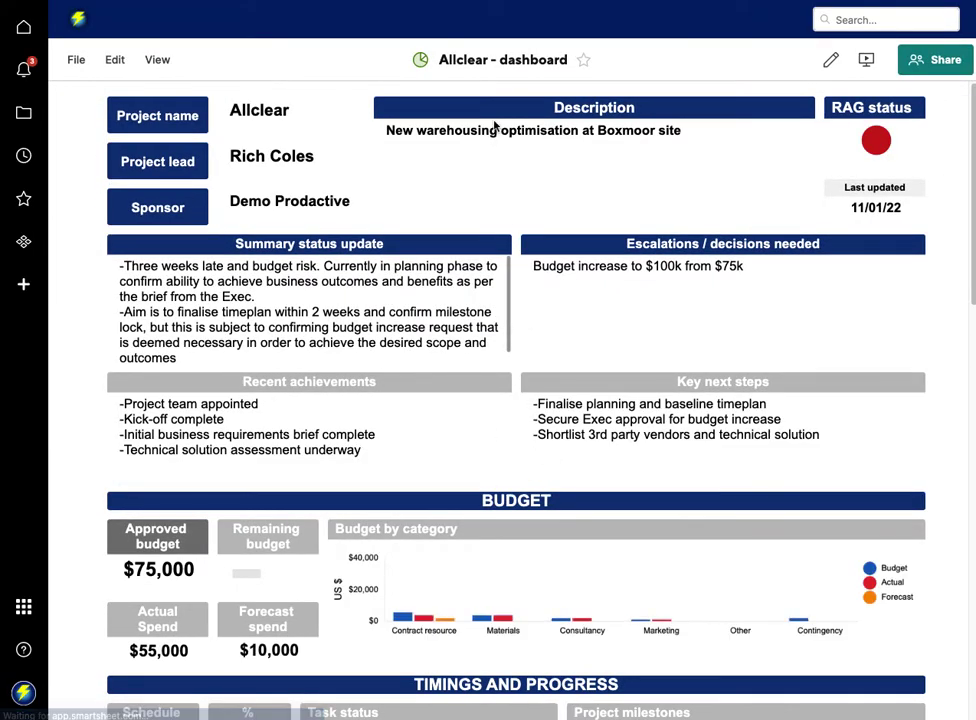
scroll(479, 224, "down", 4)
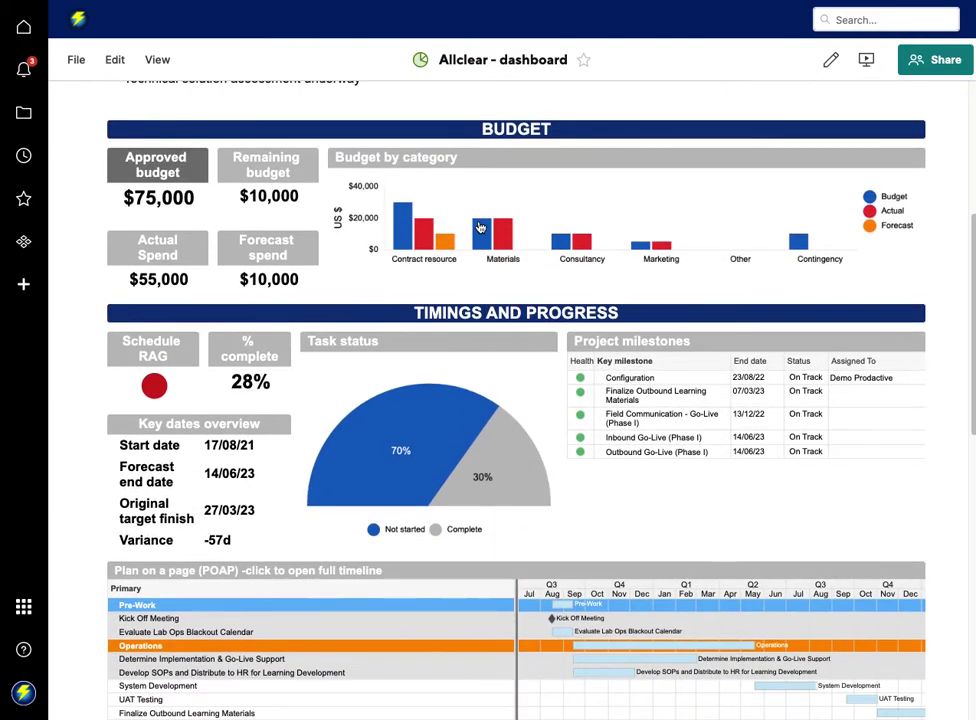
scroll(479, 228, "down", 5)
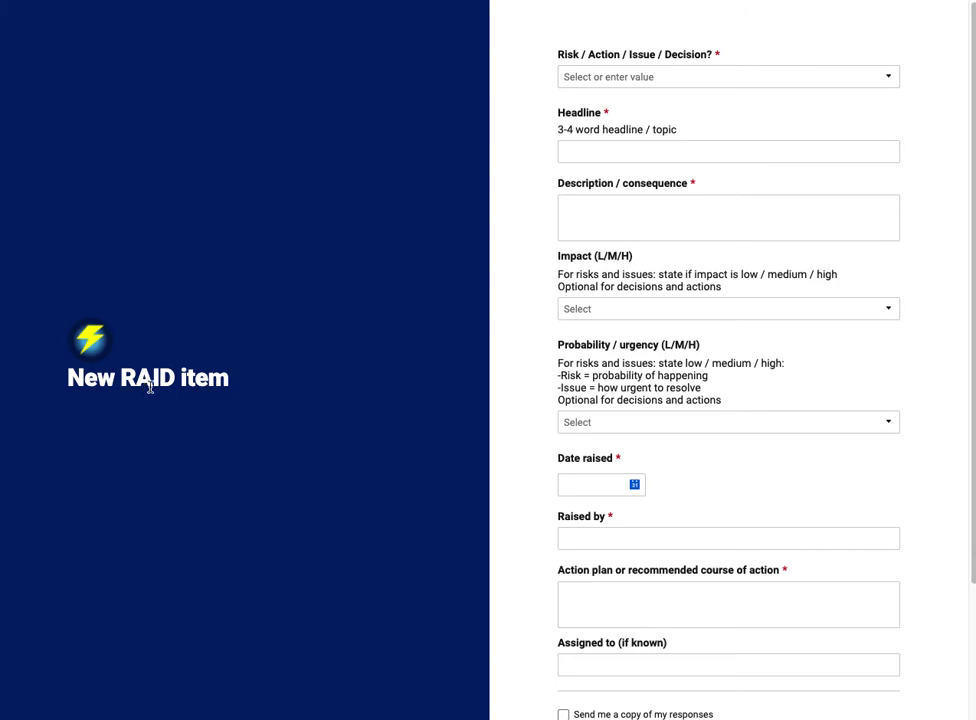
Step: Start a new Risk item with the headline 'XYZ'
left_click(639, 84)
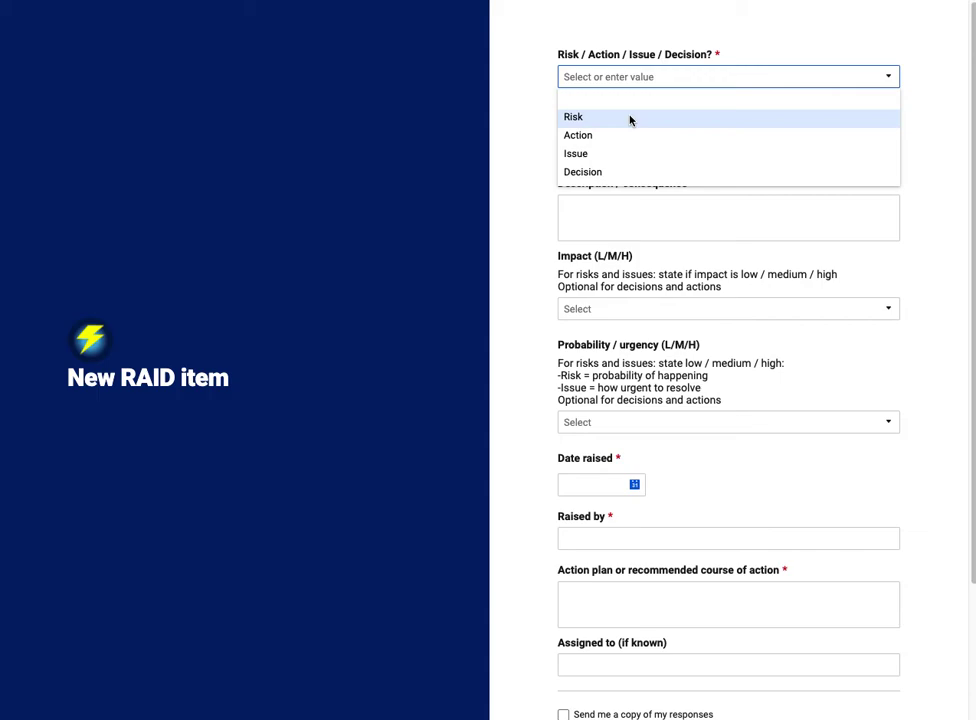
left_click(630, 117)
left_click(617, 157)
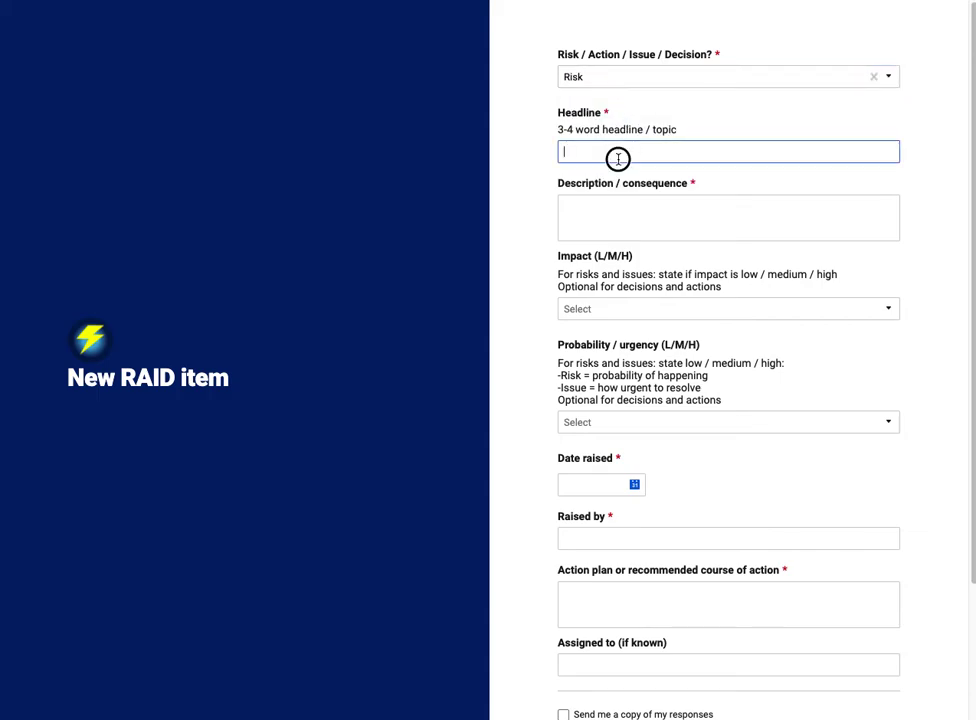
type("XYZ")
left_click(648, 210)
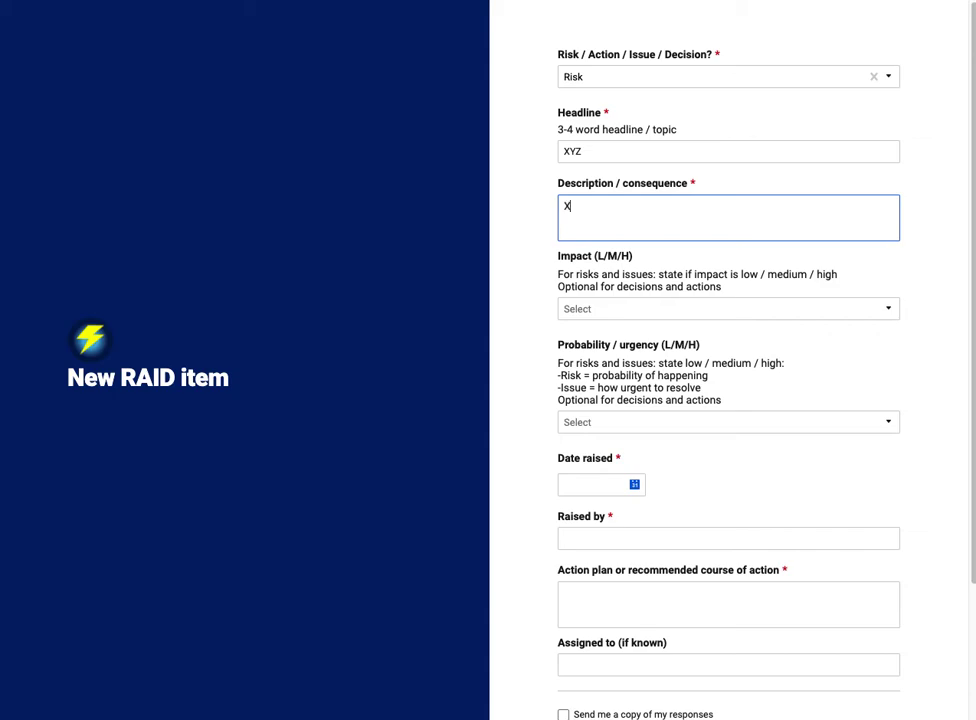
Step: Set both Impact and Probability / urgency to L
left_click(626, 308)
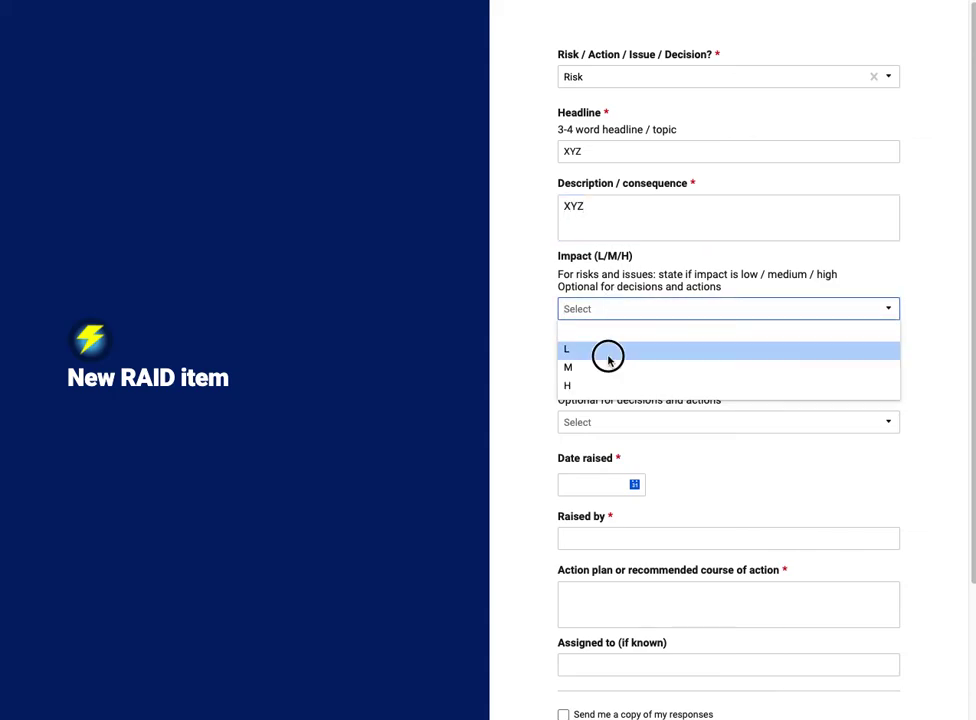
left_click(608, 352)
left_click(595, 428)
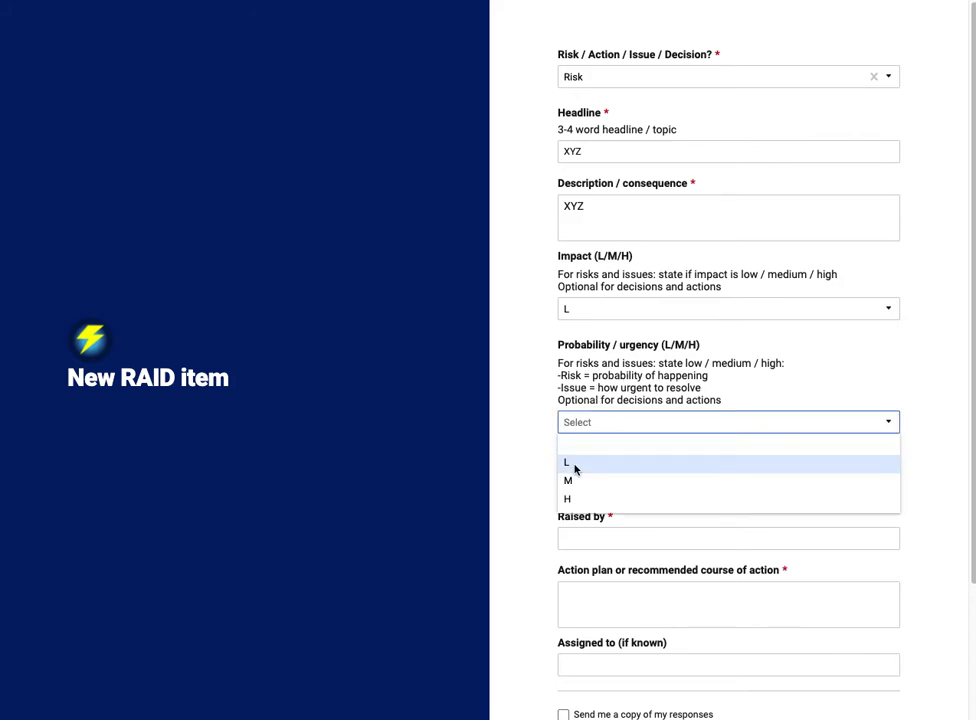
left_click(575, 464)
Step: Set Date raised to 16/02/2022 and enter the submitter's name in Raised by
left_click(588, 488)
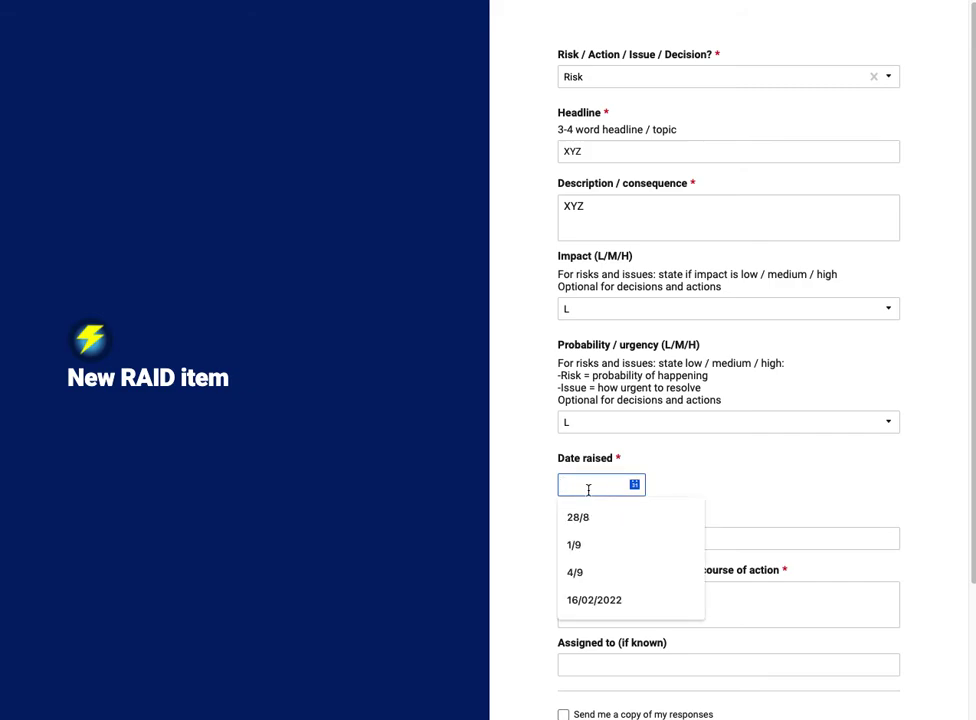
left_click(634, 486)
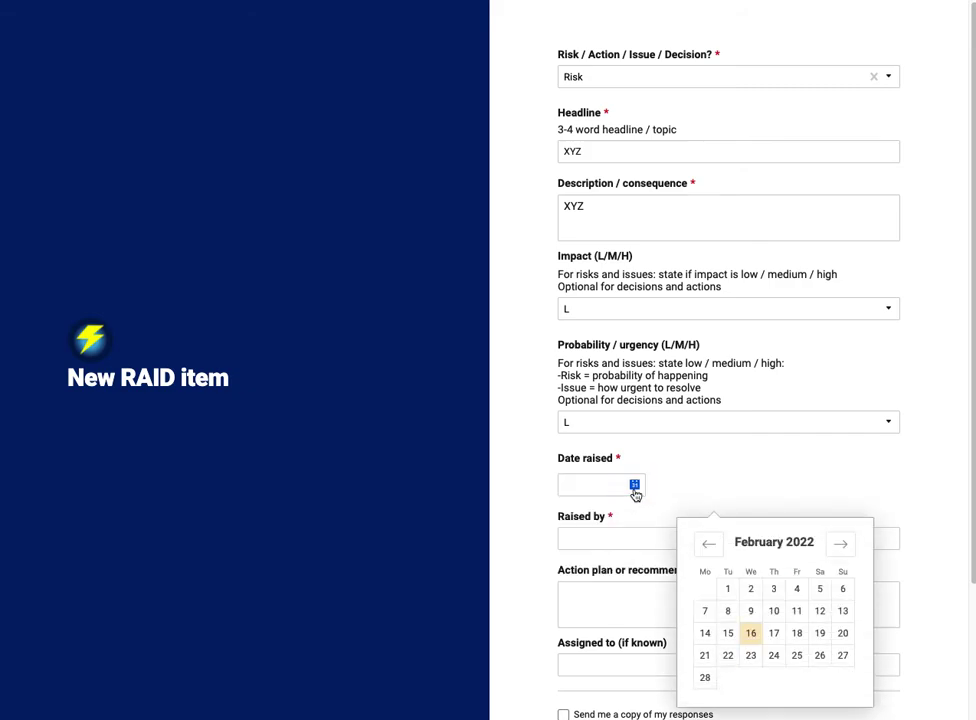
left_click(749, 636)
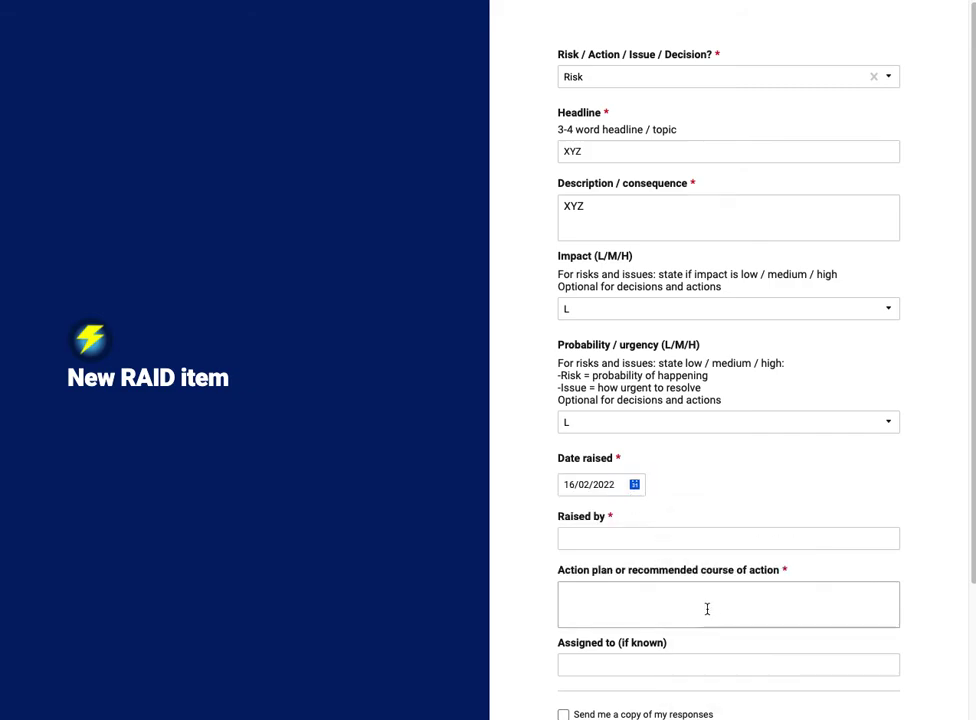
left_click(653, 537)
type("Demo Prodaective")
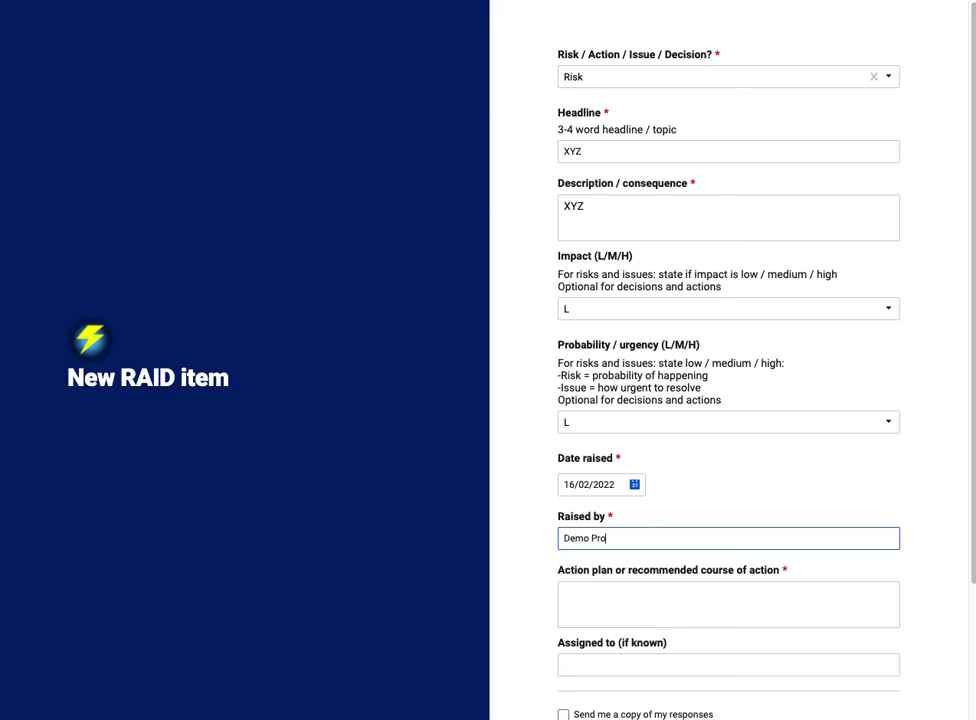
left_click(628, 538)
key("BackSpace")
Step: Enter 'tbc' as the action plan and submit the RAID item
left_click(623, 603)
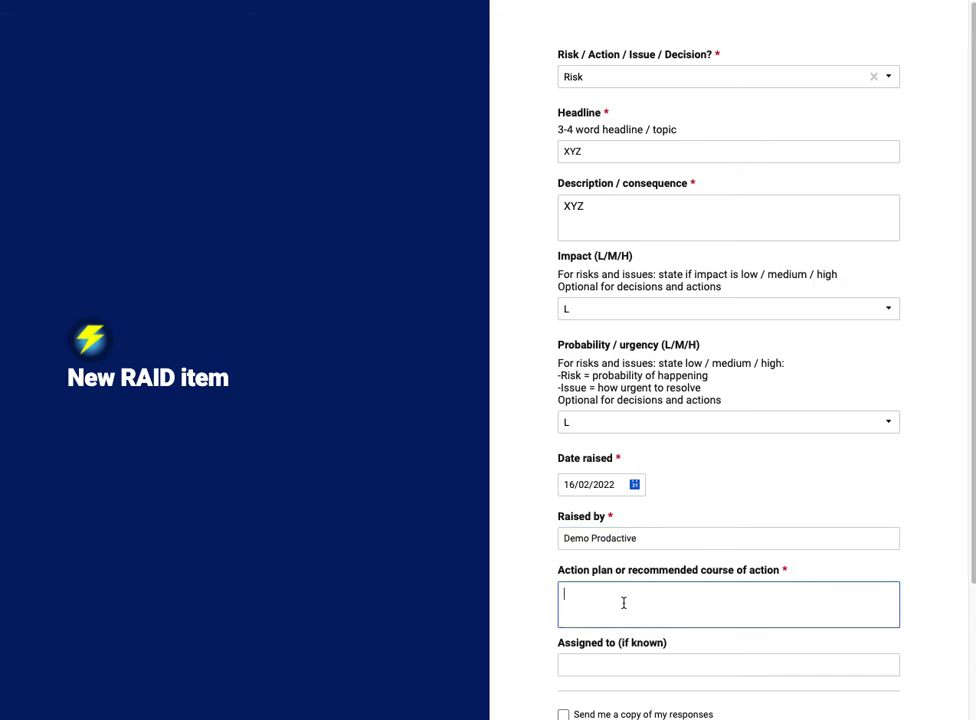
type("tbc")
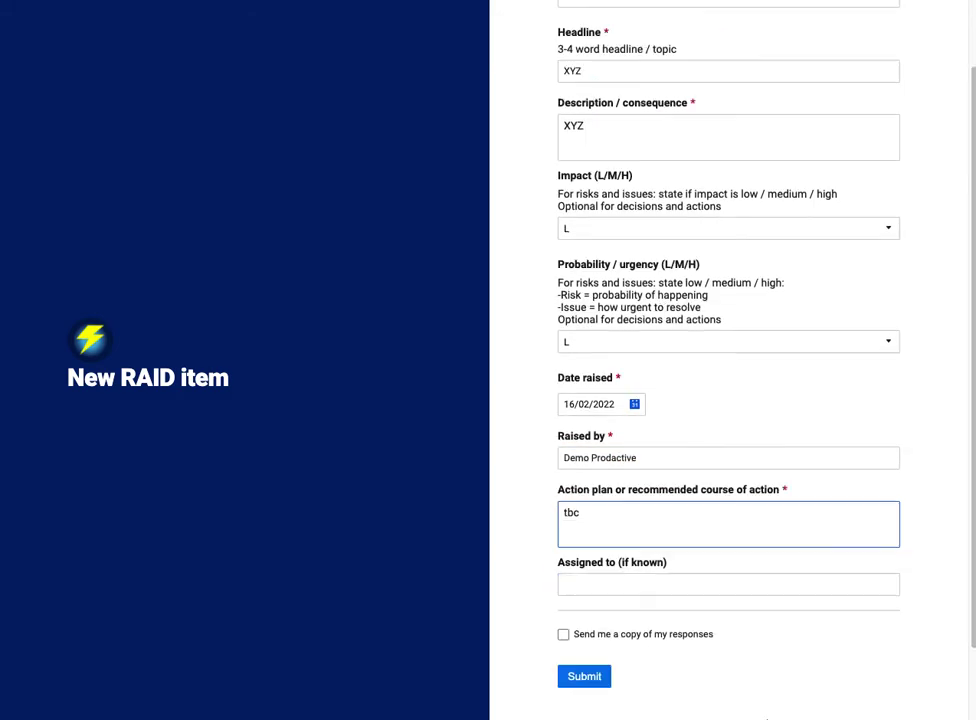
scroll(617, 619, "down", 3)
left_click(600, 629)
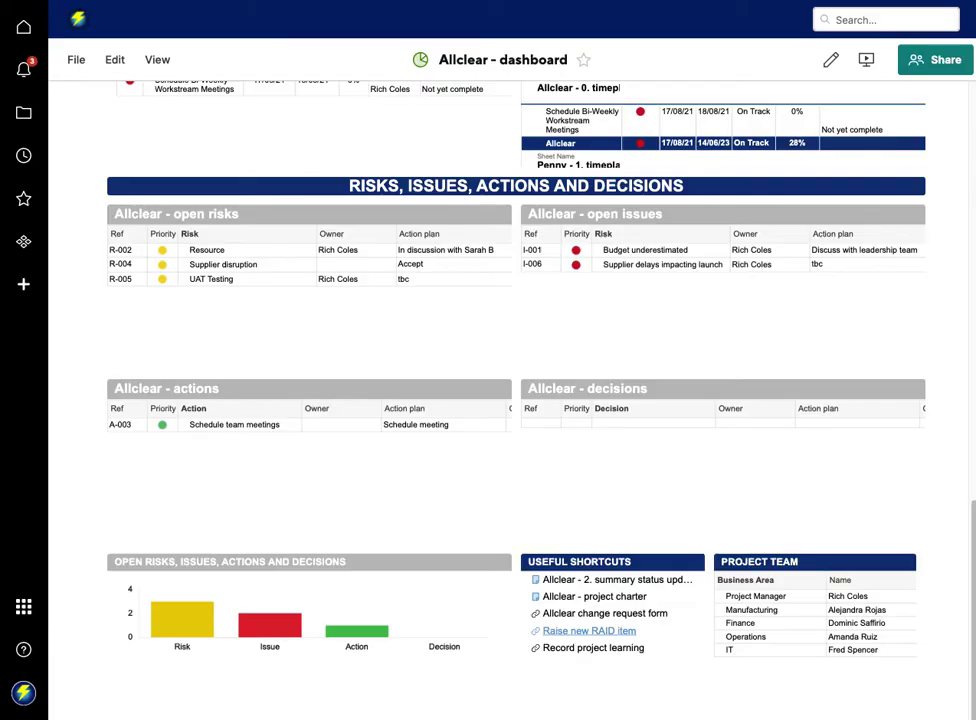
Step: Open the Allclear - open issues report and view its file properties
scroll(370, 300, "up", 2)
scroll(370, 300, "up", 1)
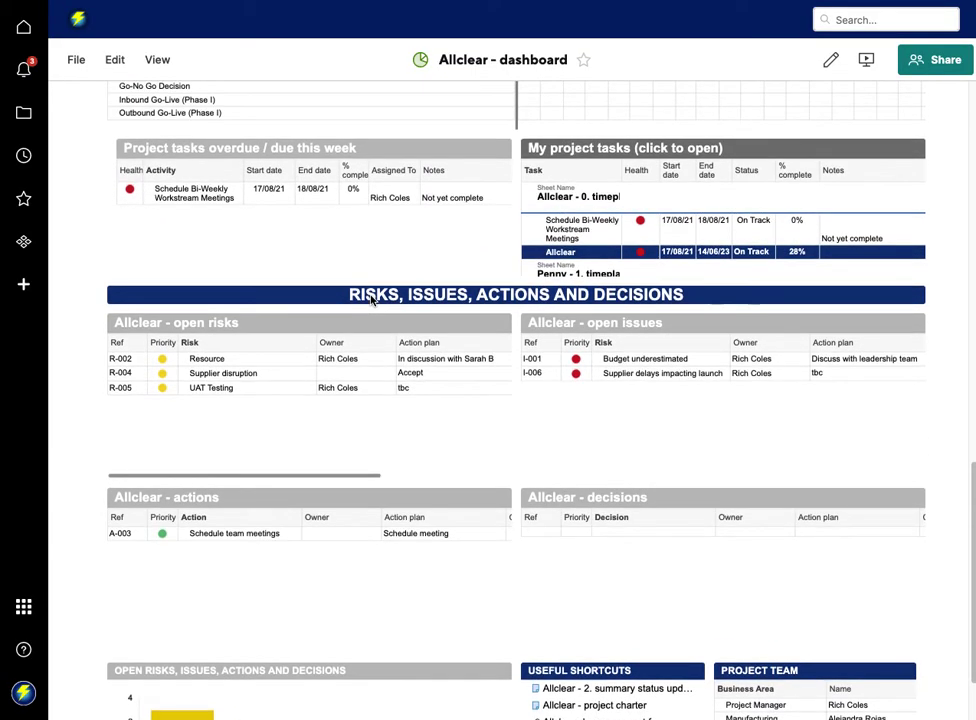
left_click(602, 326)
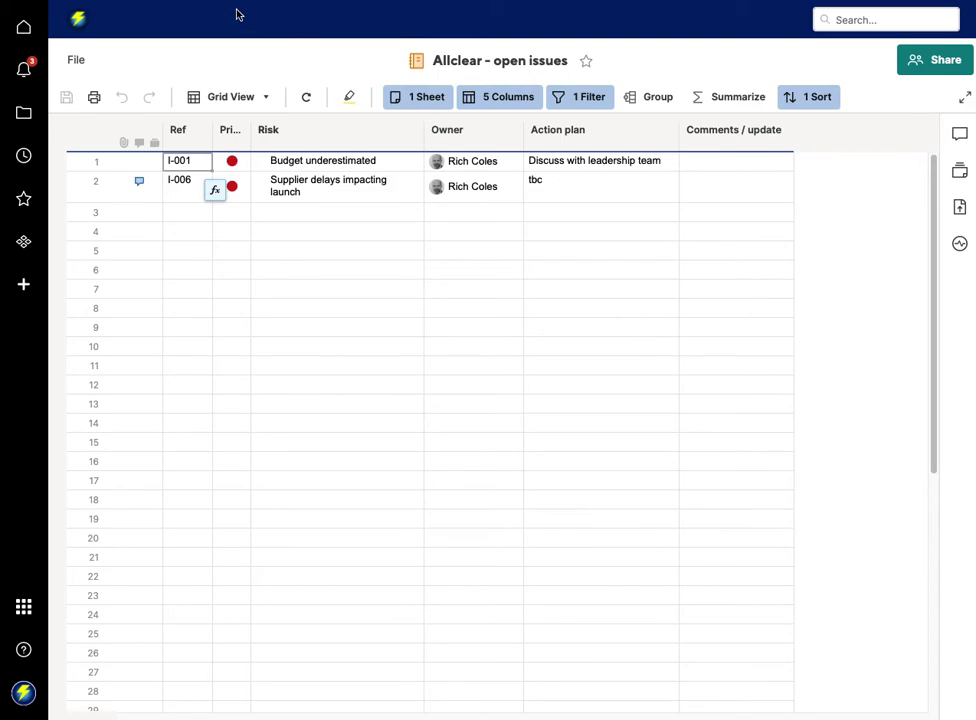
left_click(77, 62)
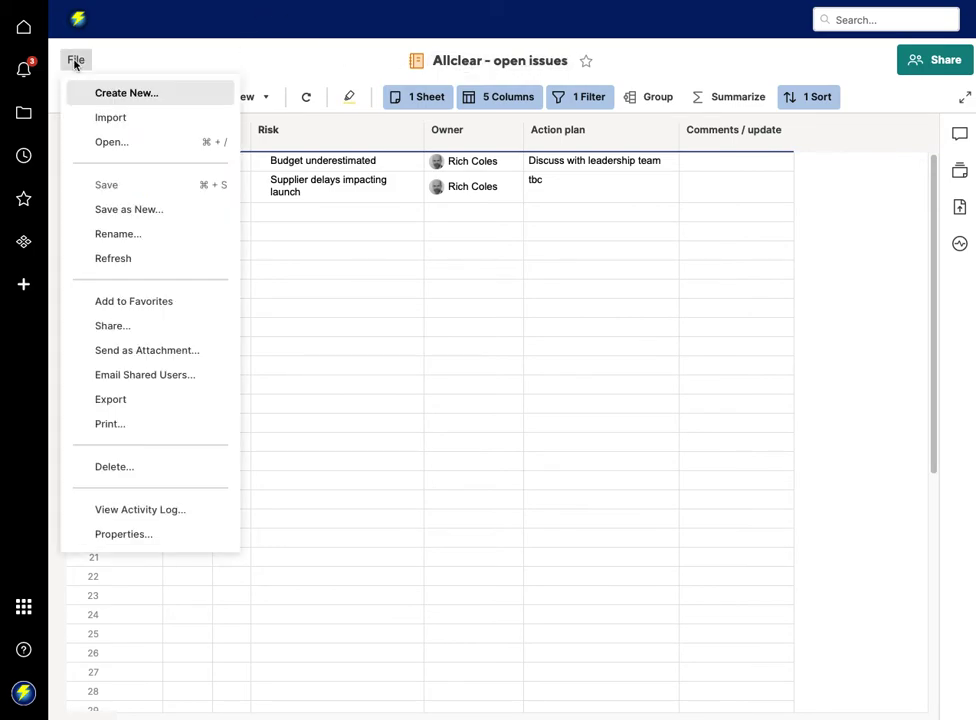
left_click(123, 537)
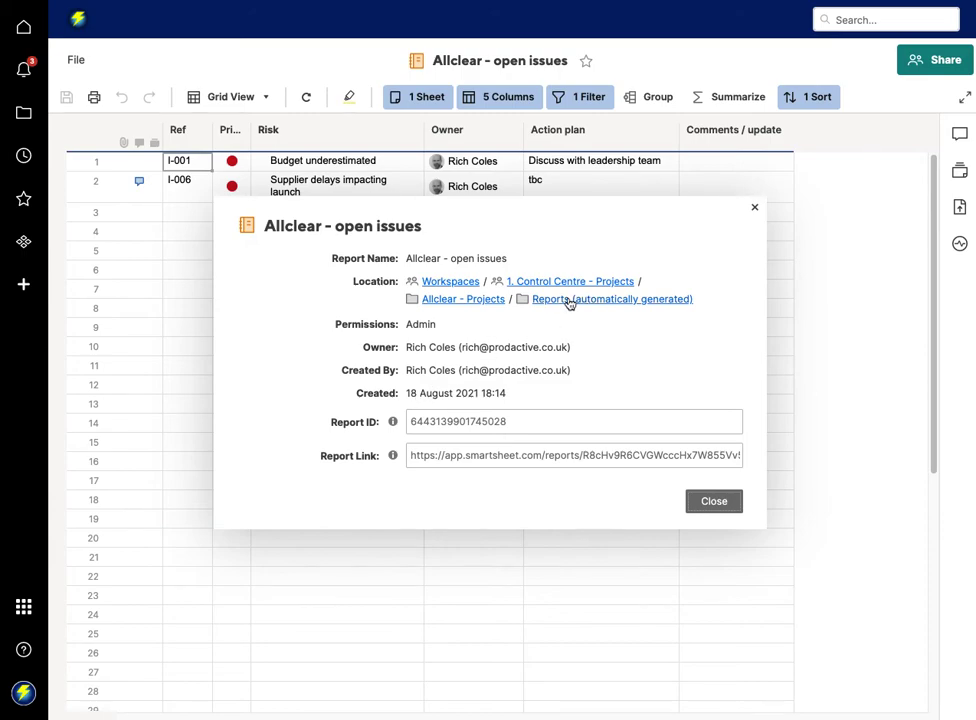
Step: Go to the Allclear - Projects folder, widen the Name column, and open Allclear - 1. RAID log
left_click(466, 299)
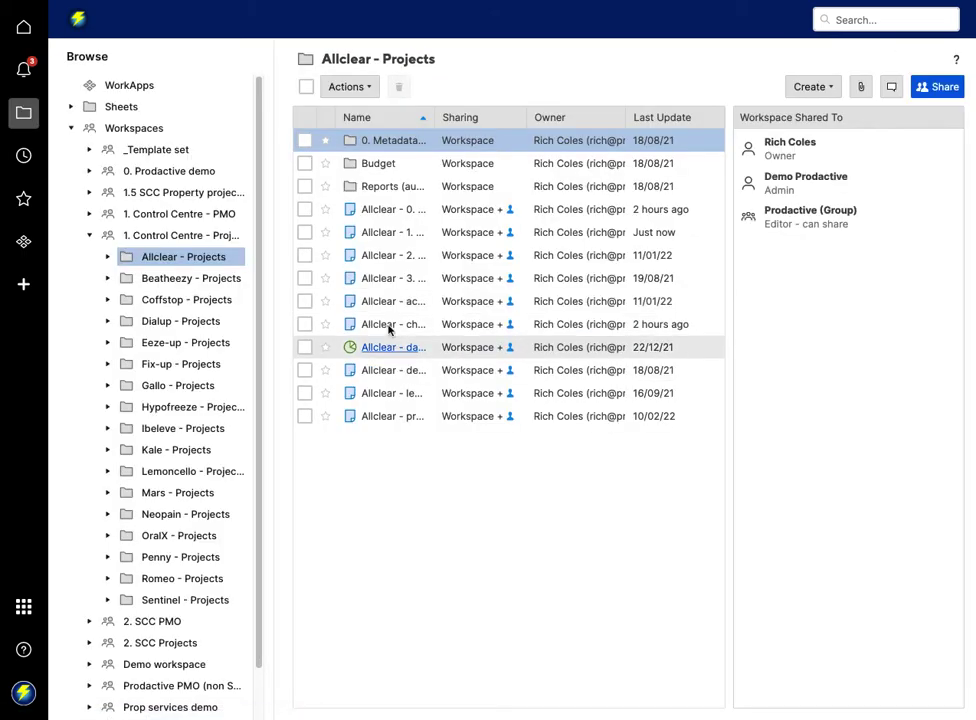
left_click(435, 141)
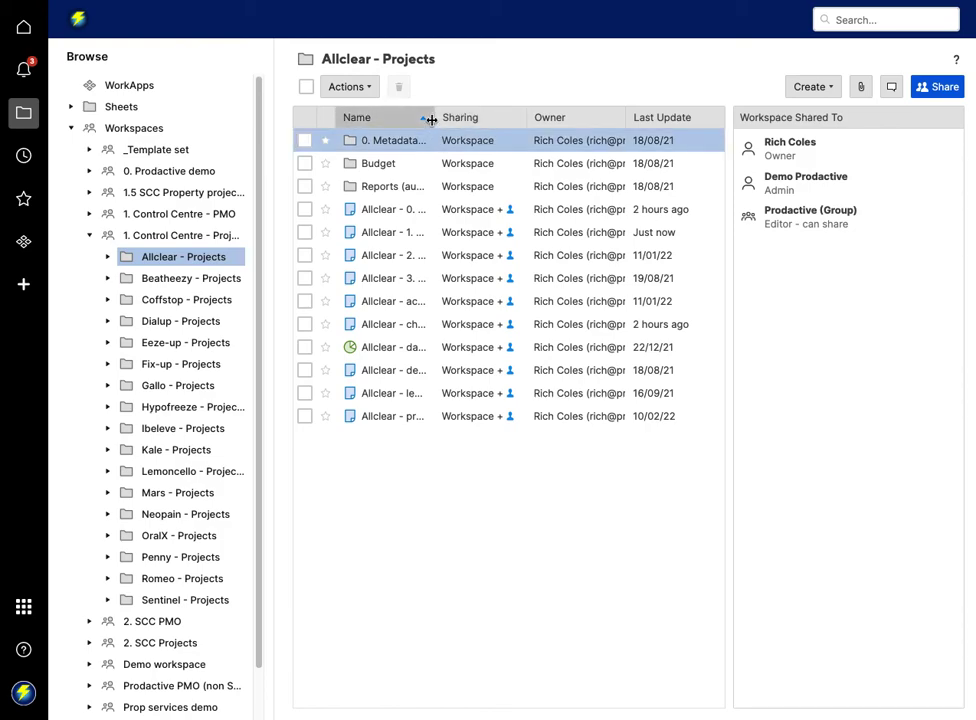
left_click_drag(430, 119, 499, 120)
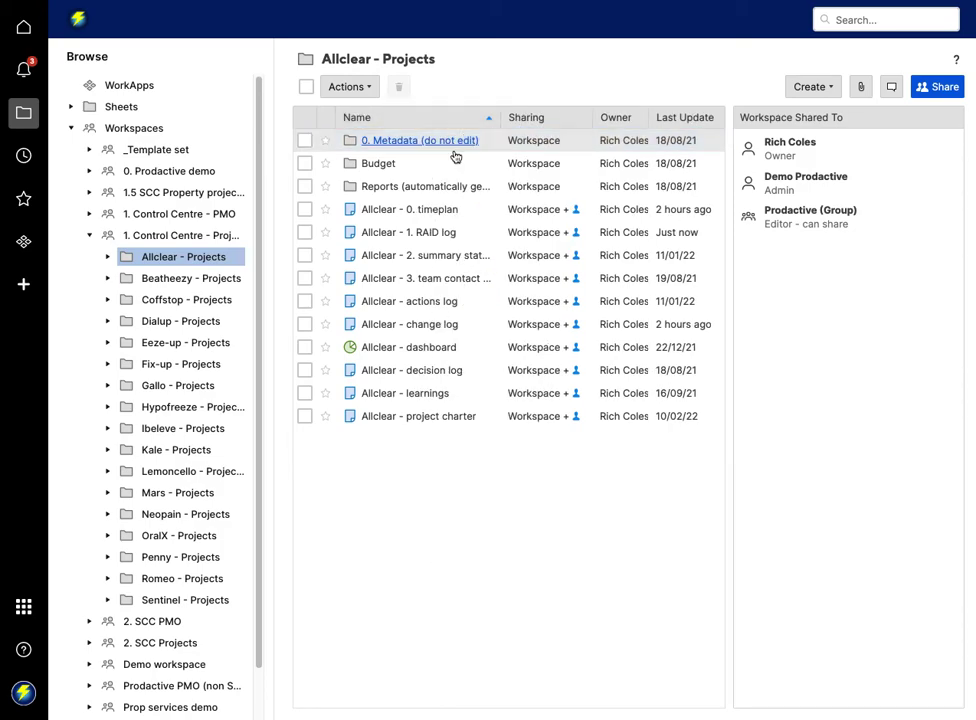
left_click(418, 231)
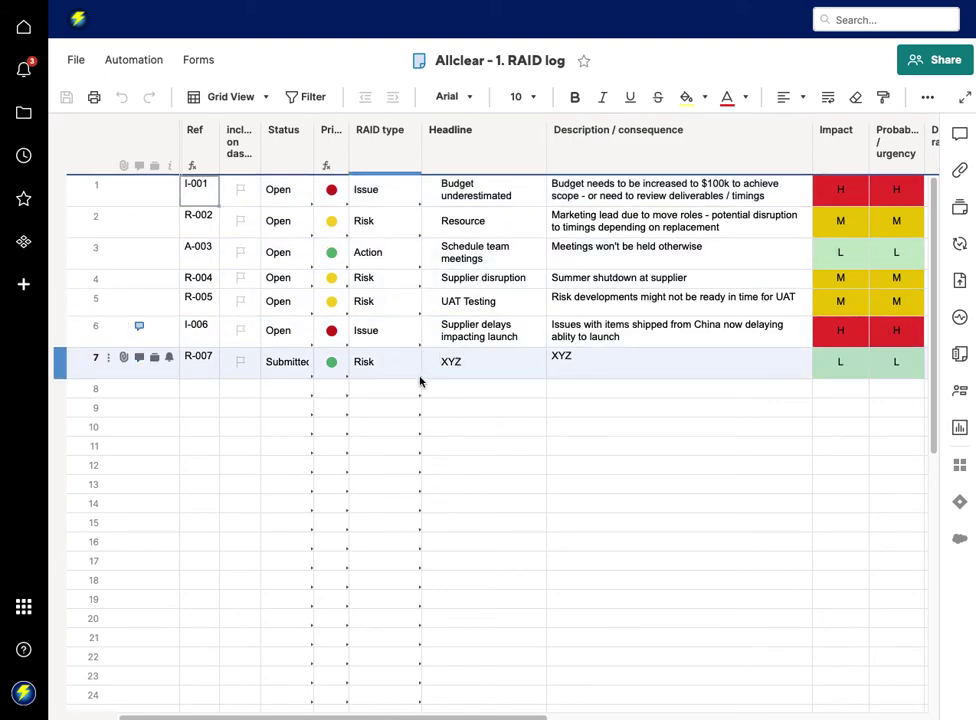
scroll(497, 381, "right", 5)
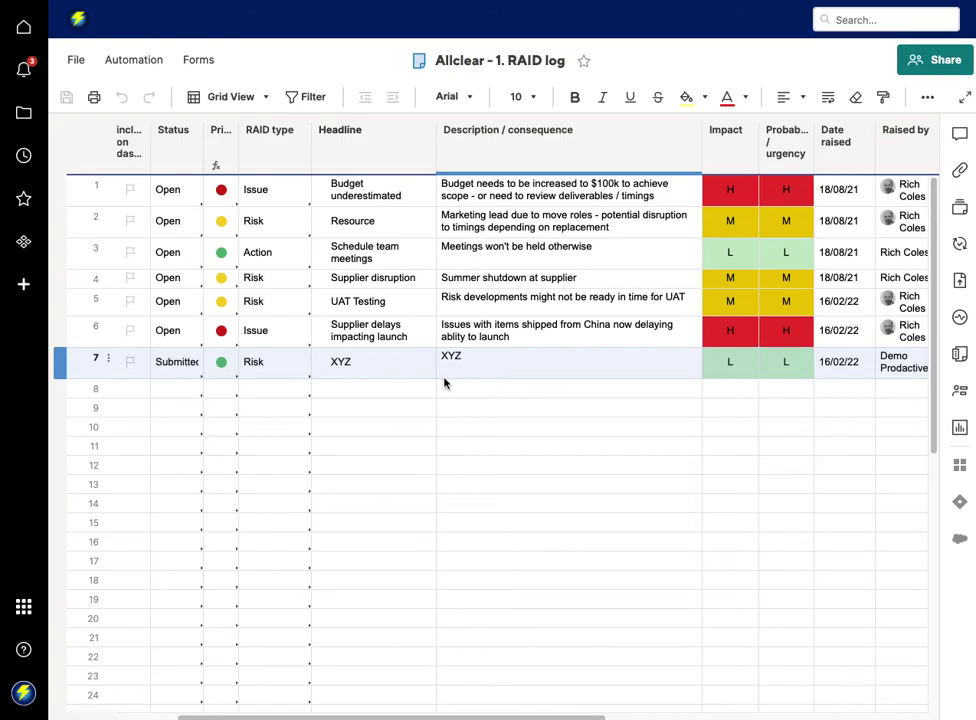
scroll(445, 381, "left", 3)
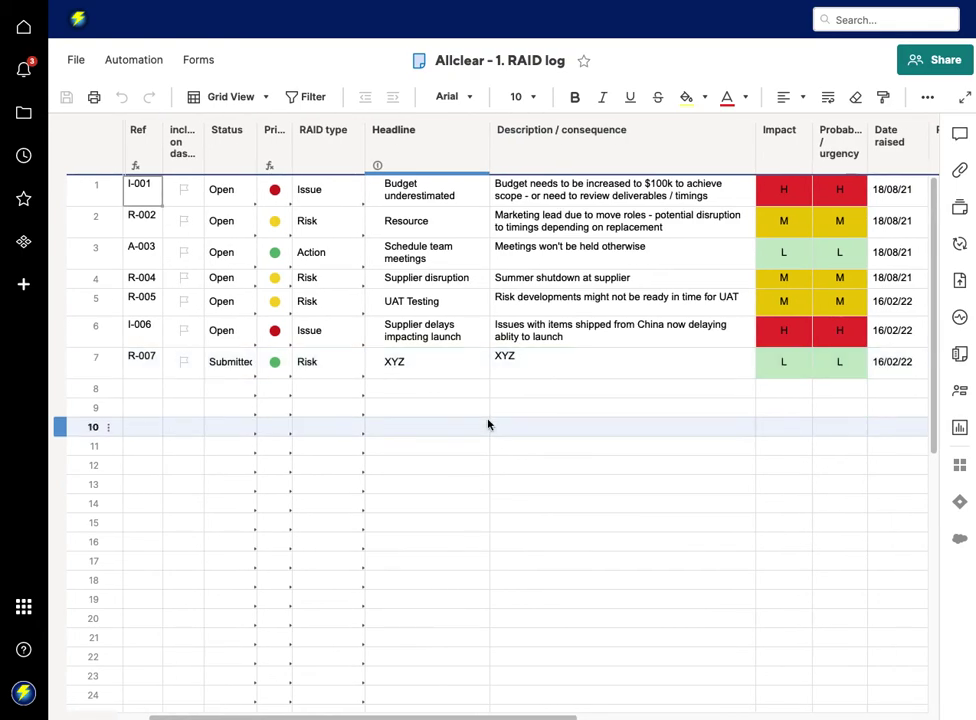
mouse_move(96, 32)
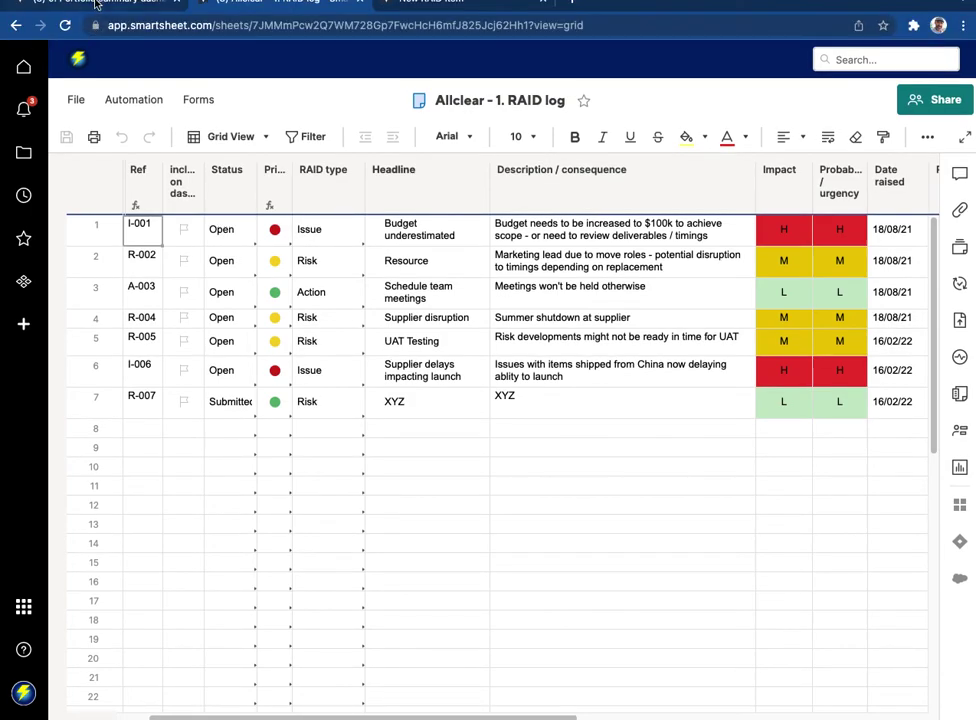
Step: View the Key portfolio risks report from the Portfolio summary dashboard, then return to the dashboard
left_click(75, 5)
scroll(205, 378, "down", 1)
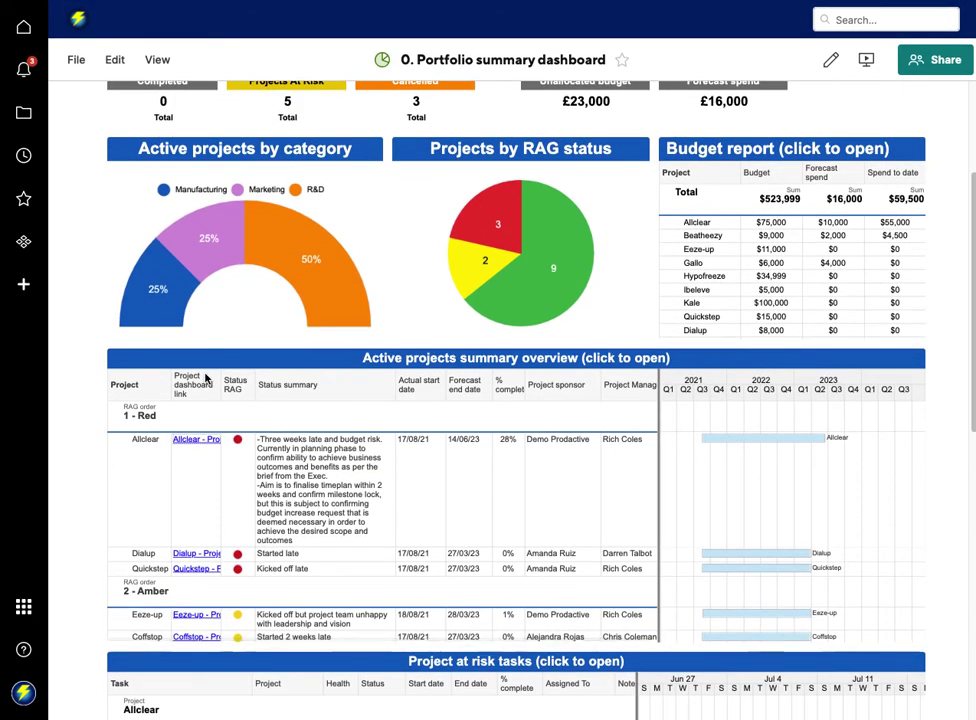
scroll(313, 452, "down", 2)
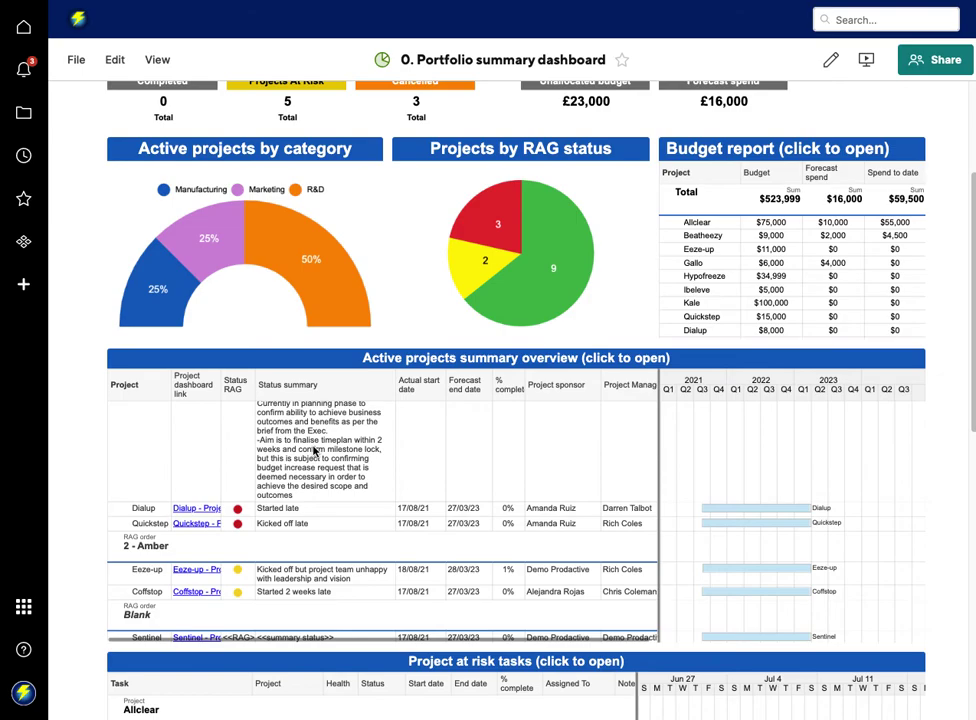
scroll(313, 452, "down", 1)
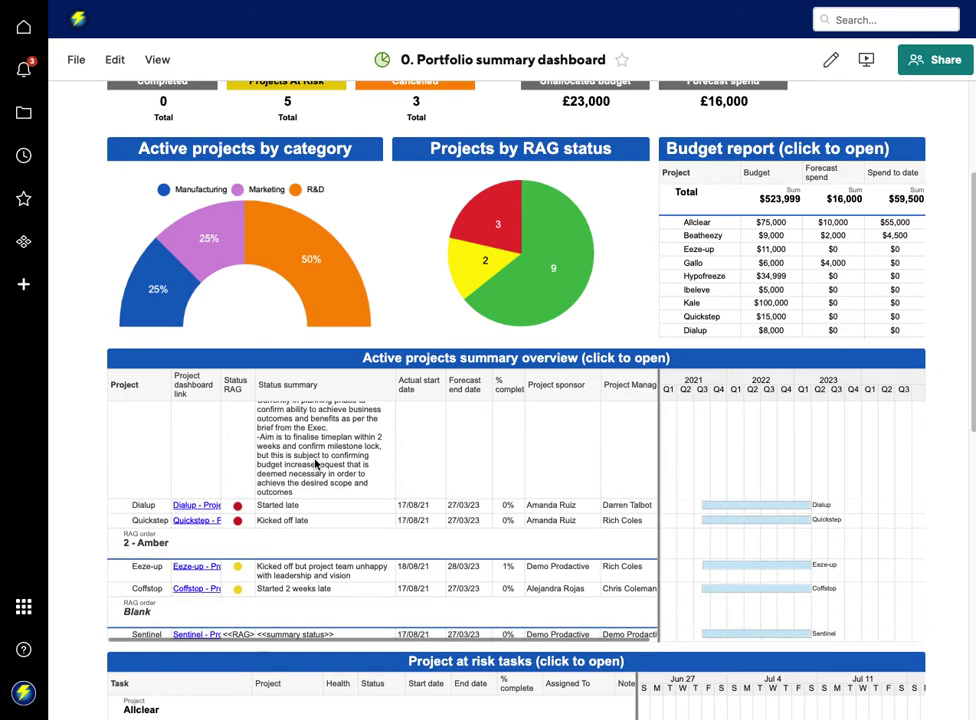
scroll(422, 432, "down", 5)
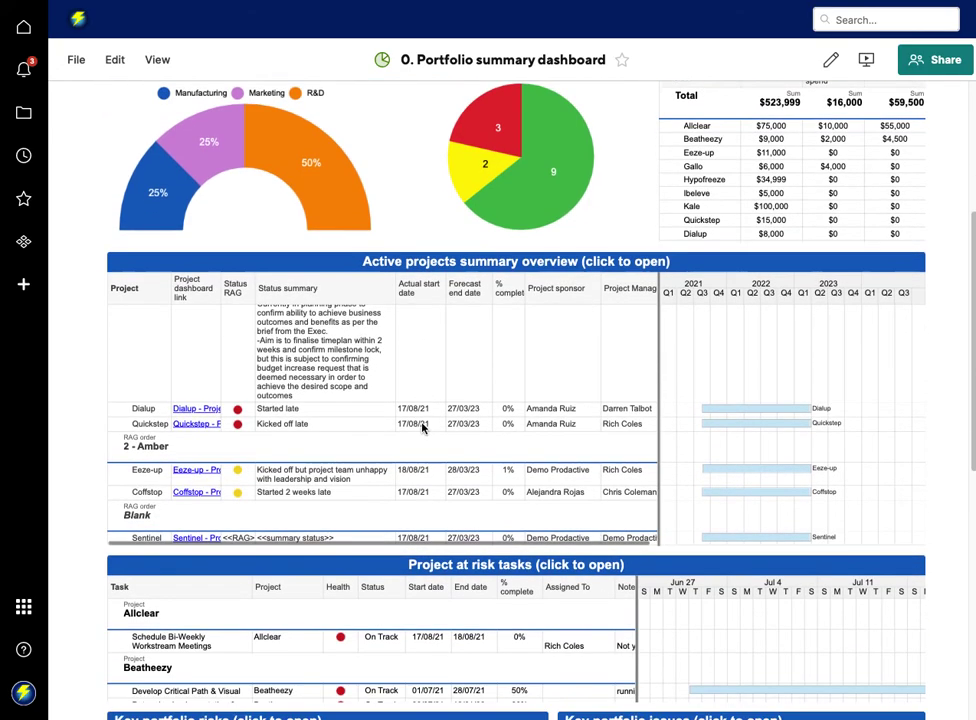
scroll(313, 537, "down", 1)
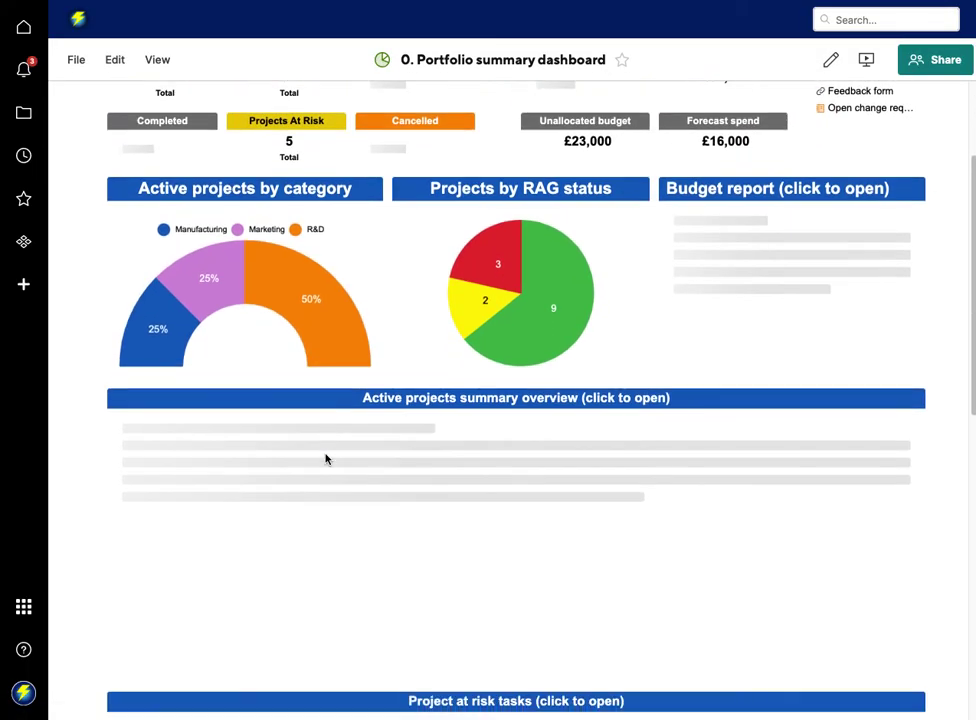
scroll(325, 458, "down", 5)
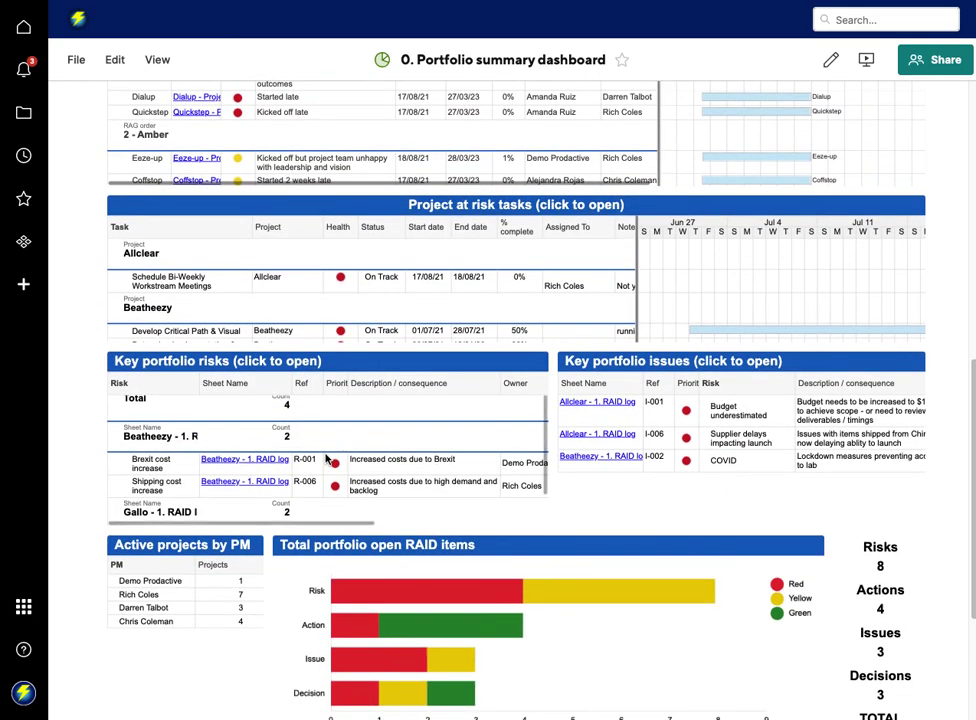
scroll(312, 496, "up", 1)
scroll(312, 496, "down", 1)
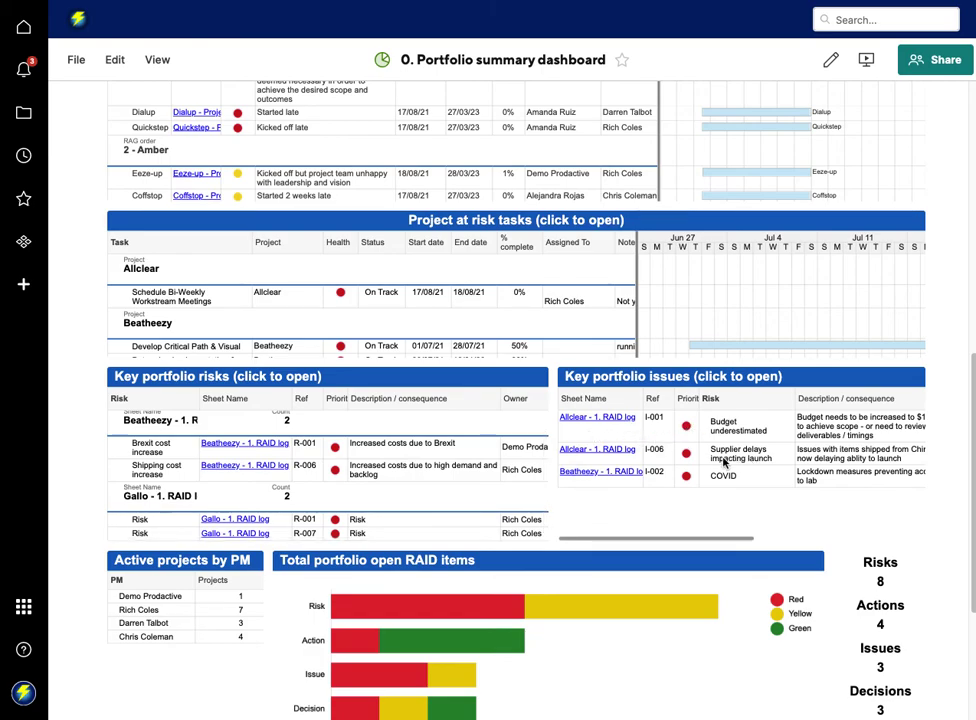
scroll(303, 465, "down", 1)
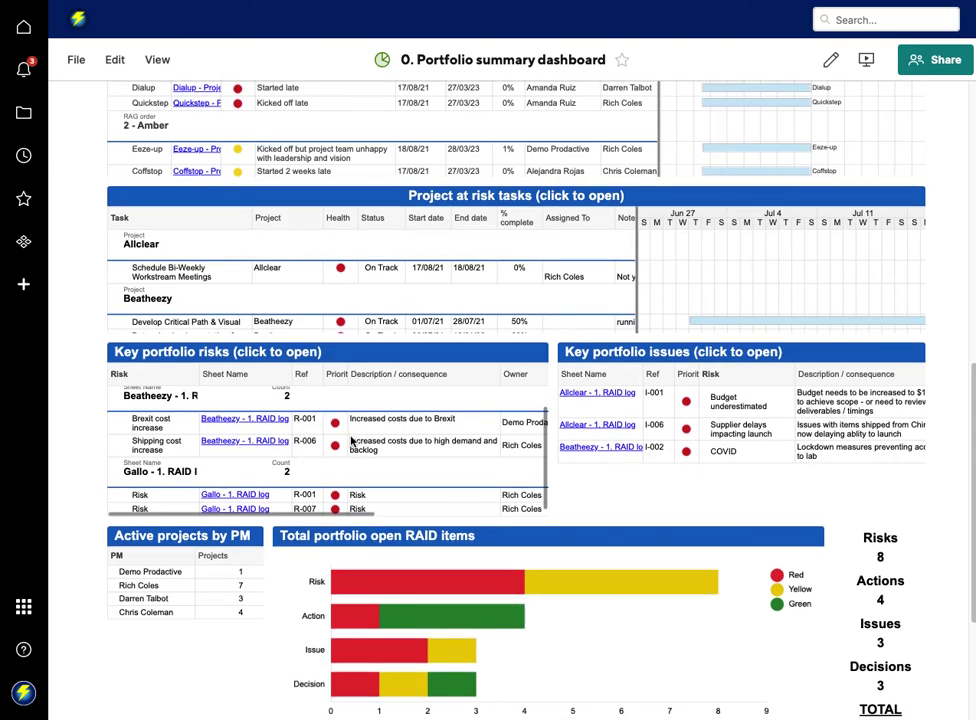
left_click(320, 360)
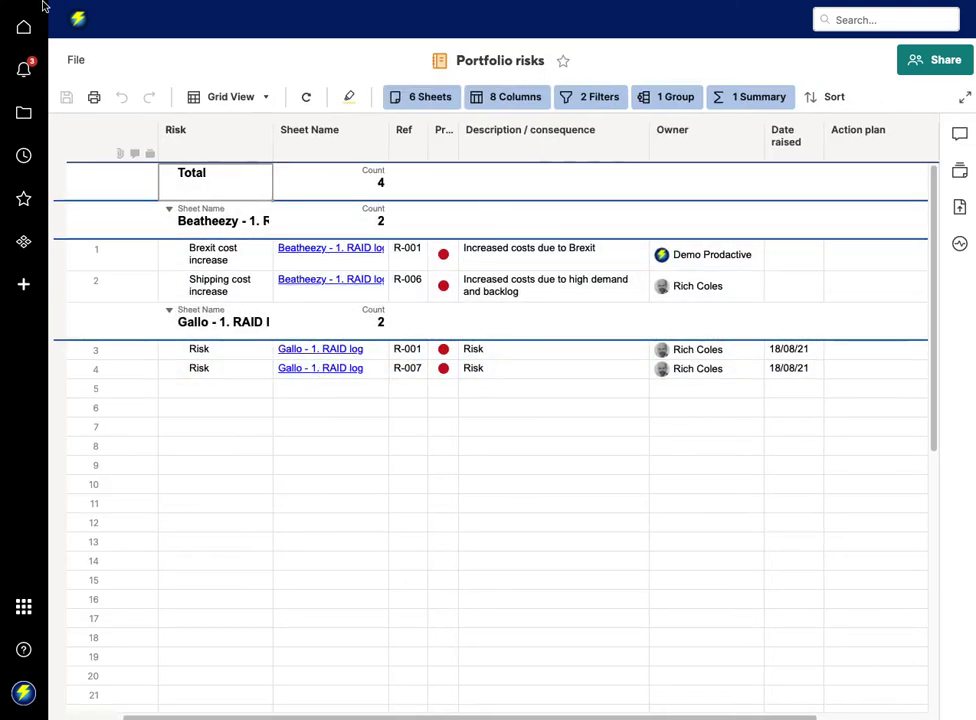
key("alt+Left")
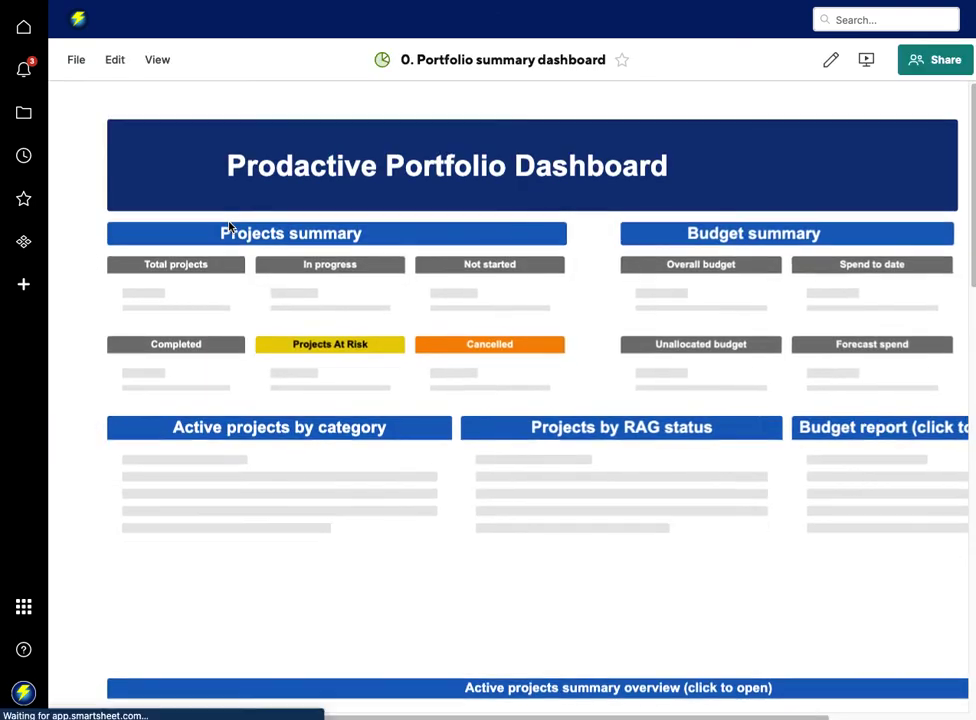